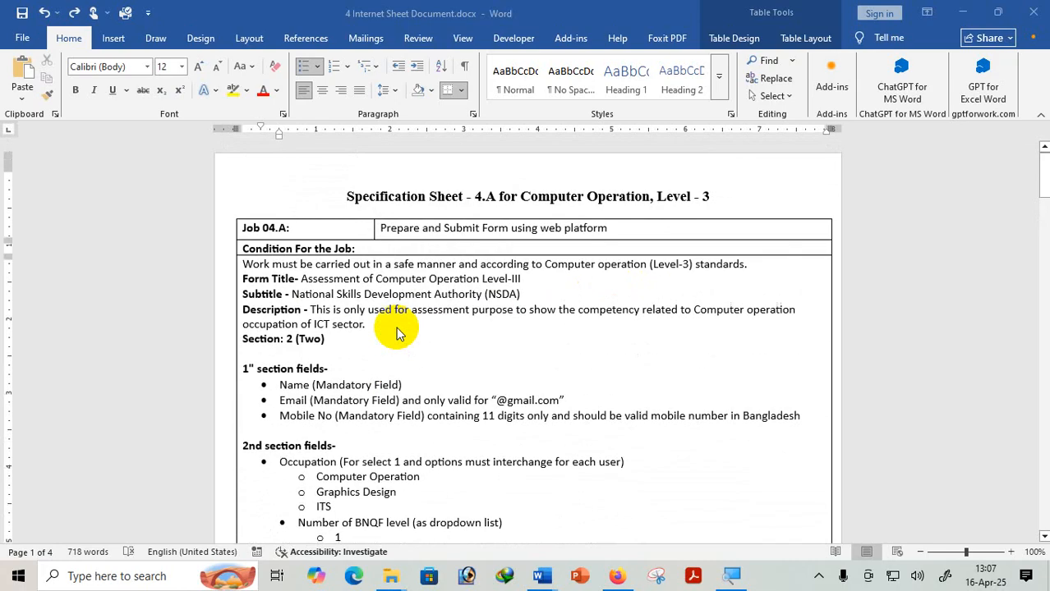
Review the specification sheet's Document requirements for three single-page PDF files and merging them with an offline application or online site.
{"action": "scroll", "coordinate": [397, 332], "scroll_direction": "down", "scroll_amount": 6}
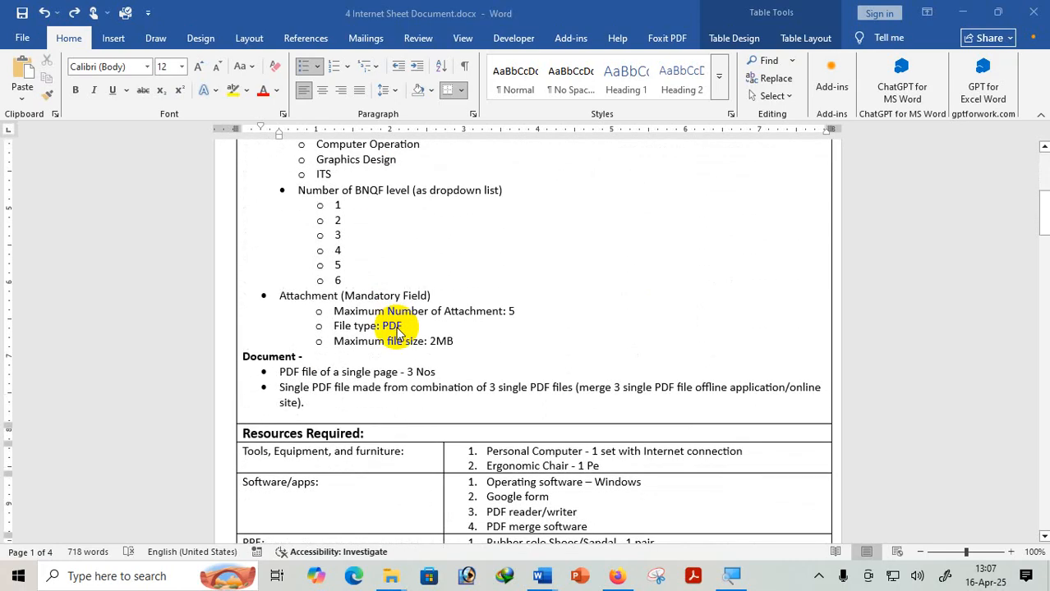
{"action": "scroll", "coordinate": [397, 333], "scroll_direction": "down", "scroll_amount": 2}
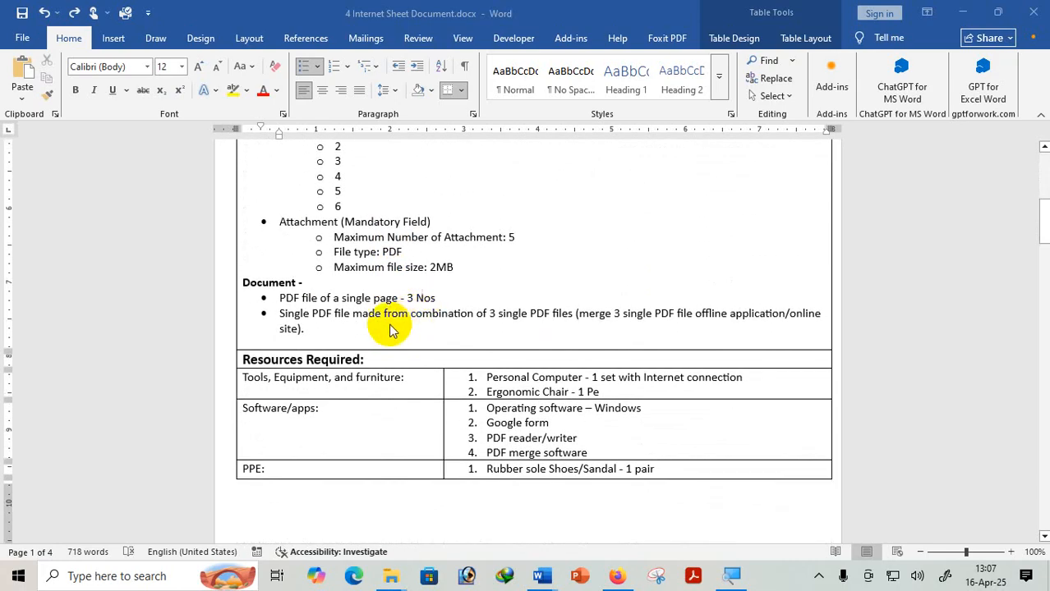
{"action": "left_click", "coordinate": [640, 311]}
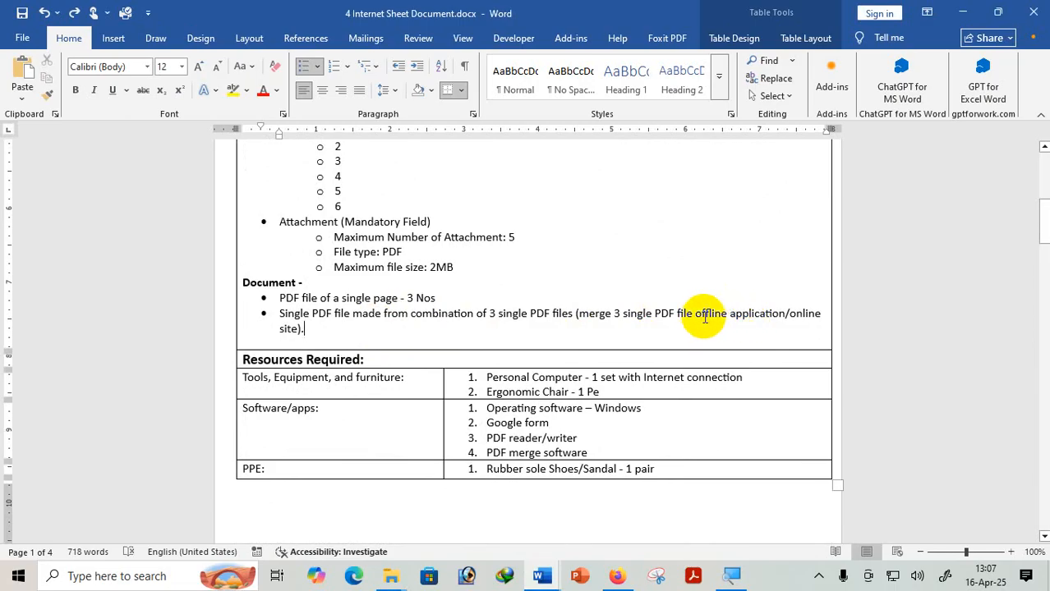
{"action": "left_click_drag", "start_coordinate": [695, 314], "coordinate": [313, 336]}
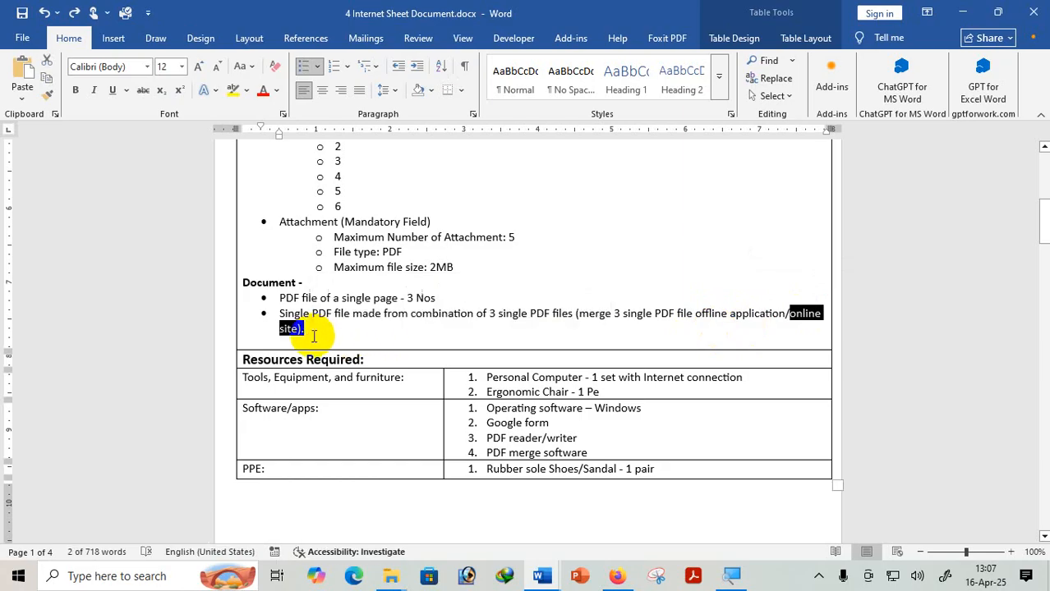
{"action": "left_click", "coordinate": [329, 329]}
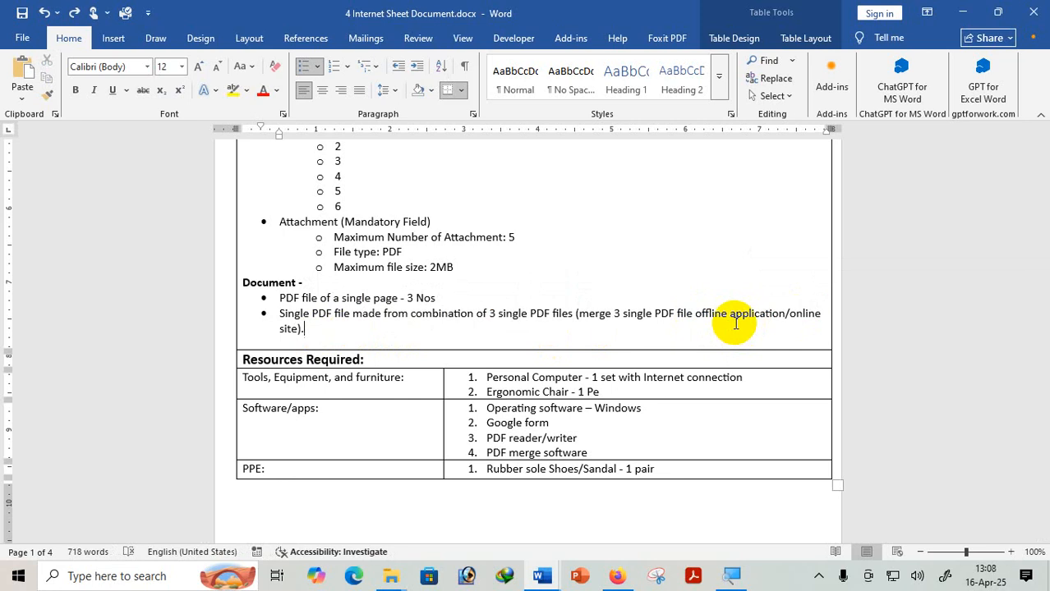
{"action": "left_click_drag", "start_coordinate": [787, 313], "coordinate": [809, 322]}
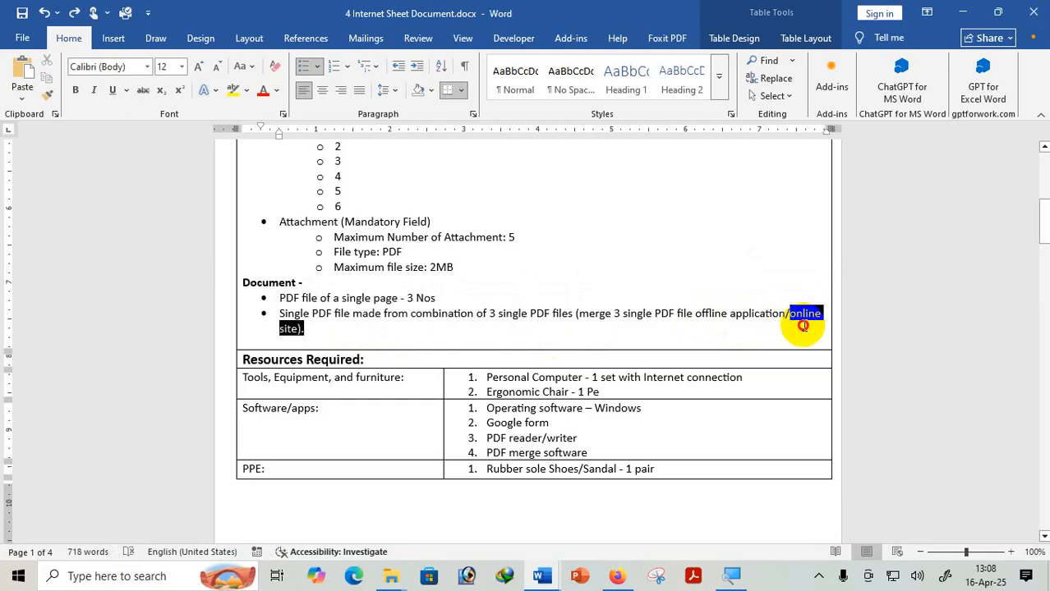
{"action": "double_click", "coordinate": [289, 329]}
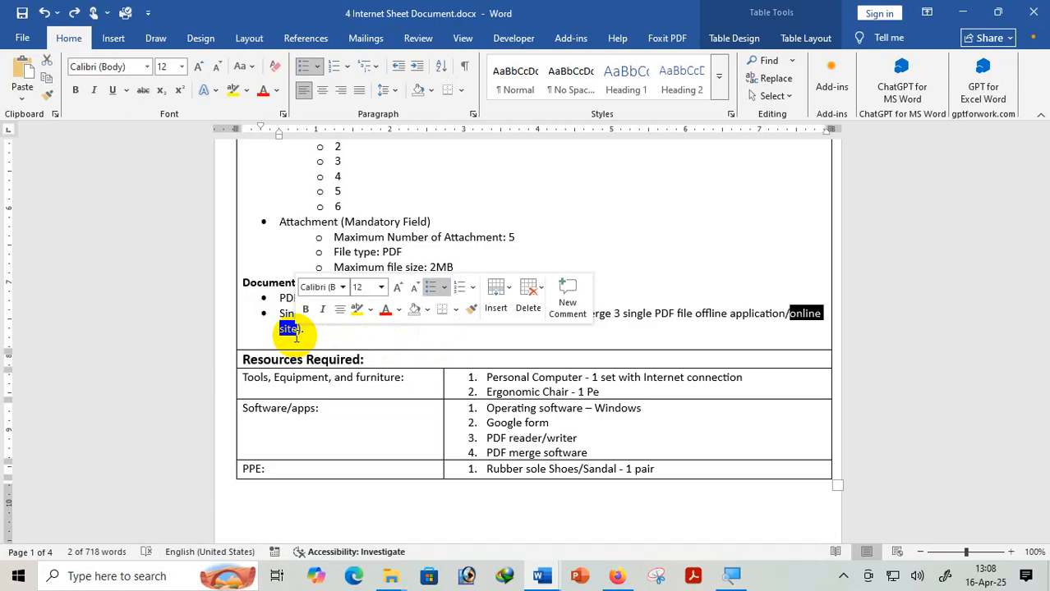
{"action": "left_click", "coordinate": [669, 328]}
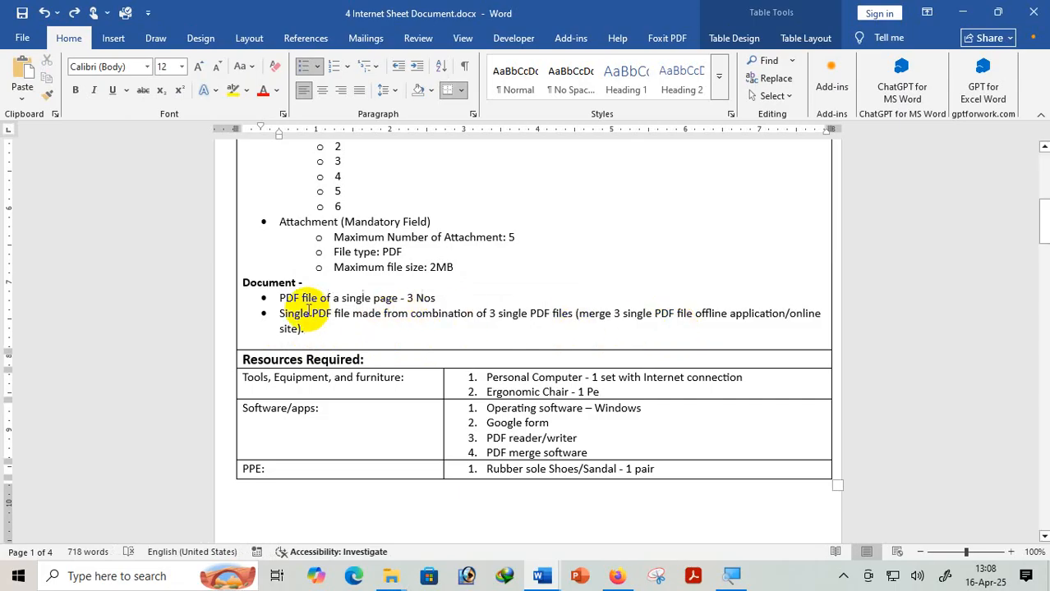
{"action": "left_click_drag", "start_coordinate": [278, 298], "coordinate": [431, 302]}
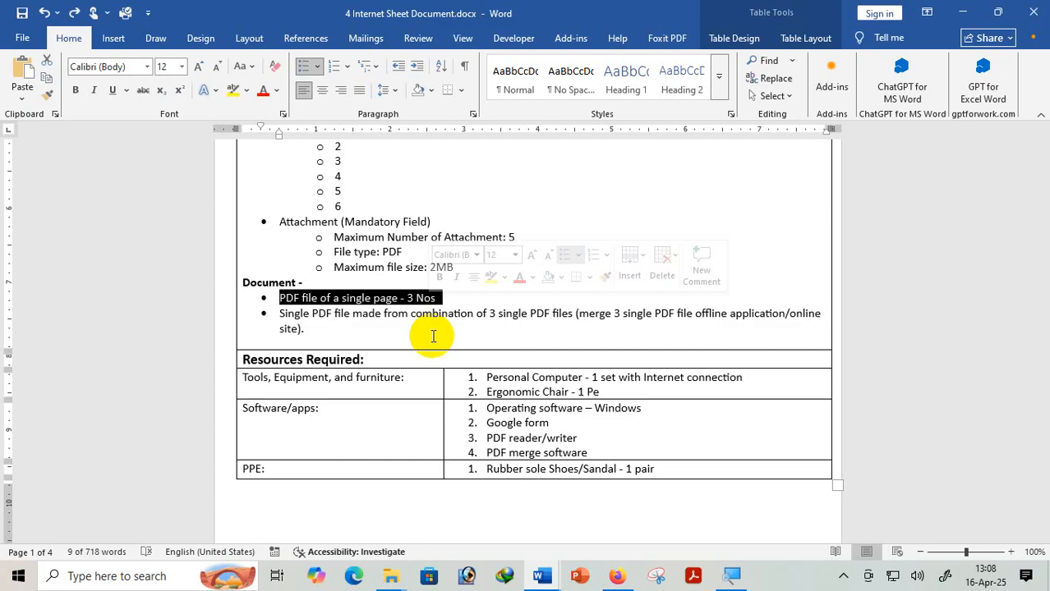
{"action": "left_click", "coordinate": [456, 331]}
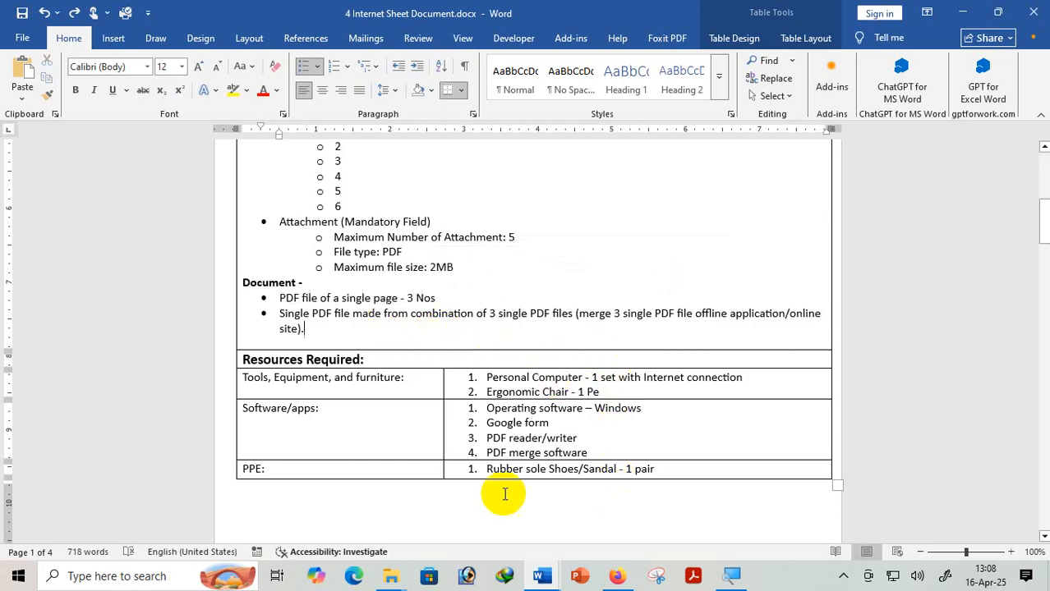
Switch to the Mail Merge folder in File Explorer, view the contents of PDF 1.pdf and close it again.
{"action": "left_click", "coordinate": [391, 576]}
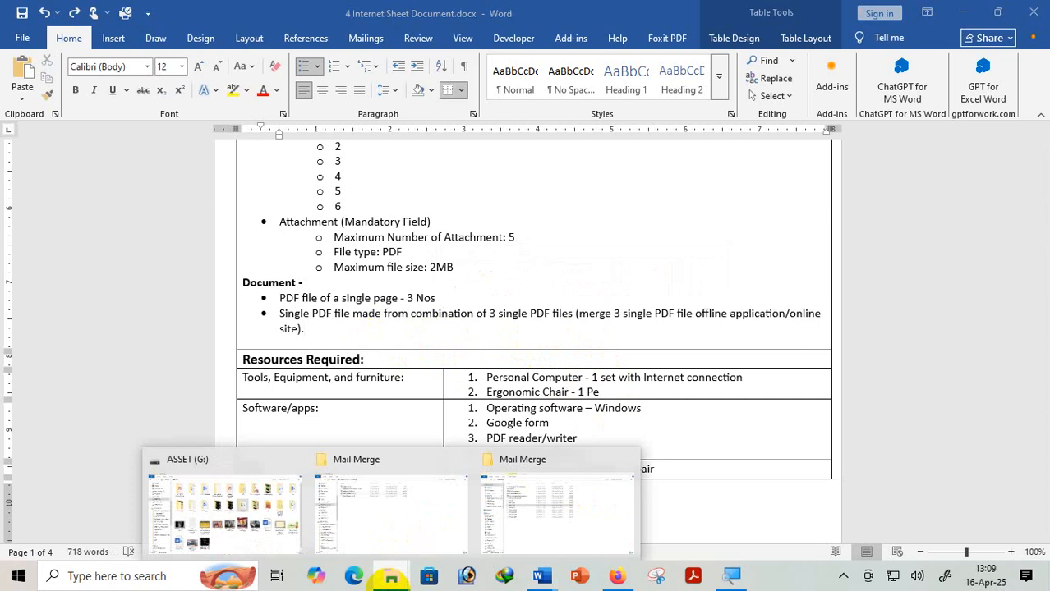
{"action": "left_click", "coordinate": [536, 521]}
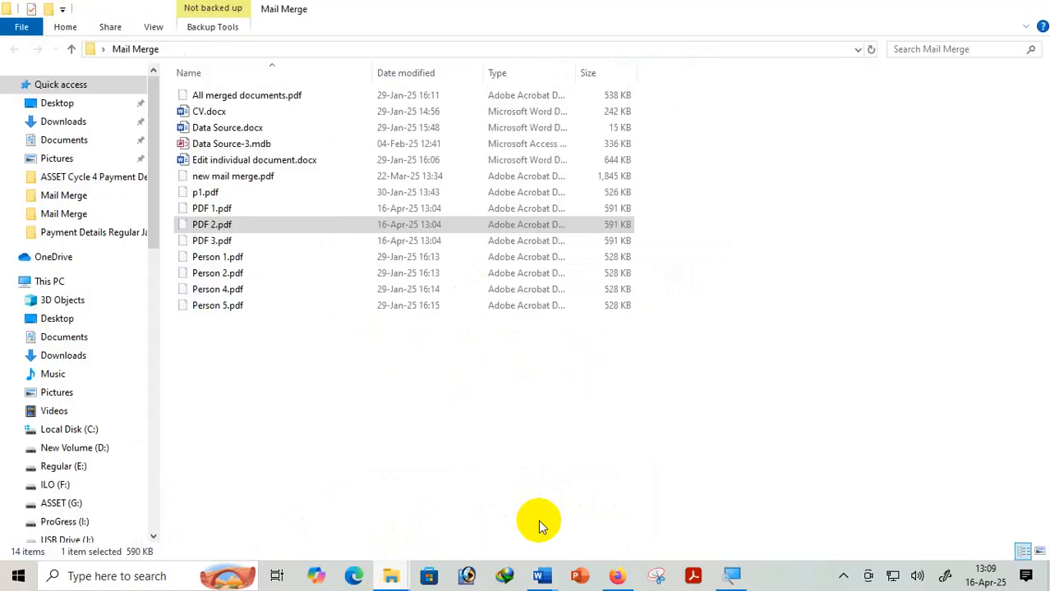
{"action": "left_click", "coordinate": [232, 209]}
{"action": "double_click", "coordinate": [233, 209]}
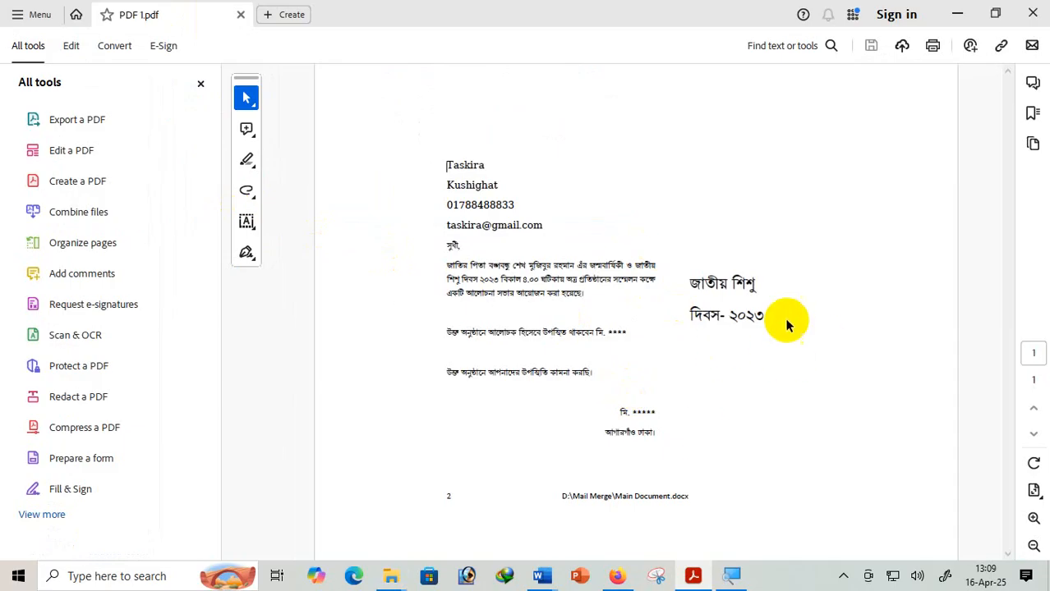
{"action": "left_click", "coordinate": [1039, 9]}
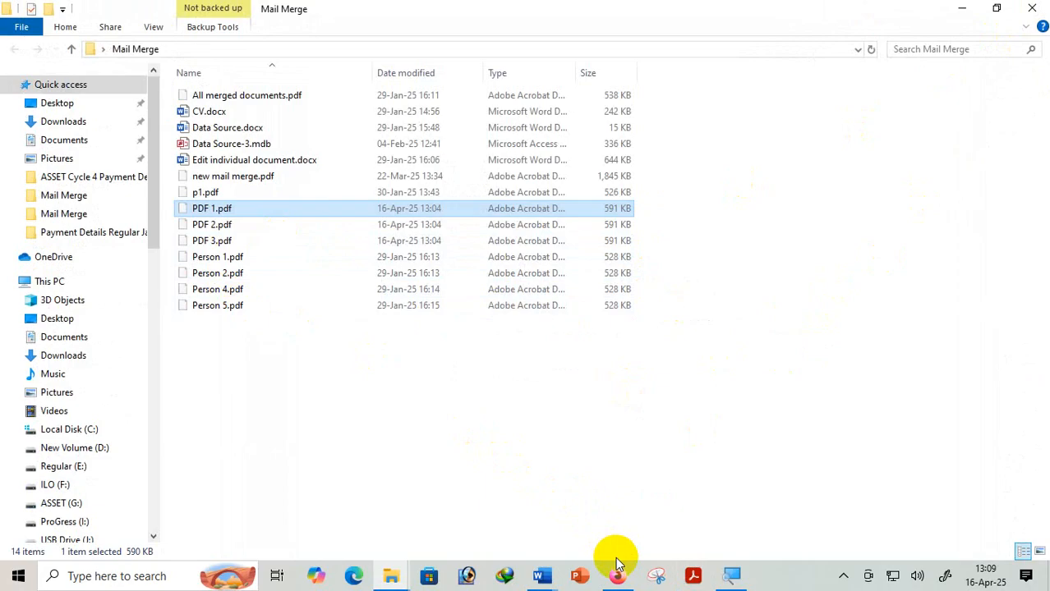
{"action": "left_click", "coordinate": [843, 576]}
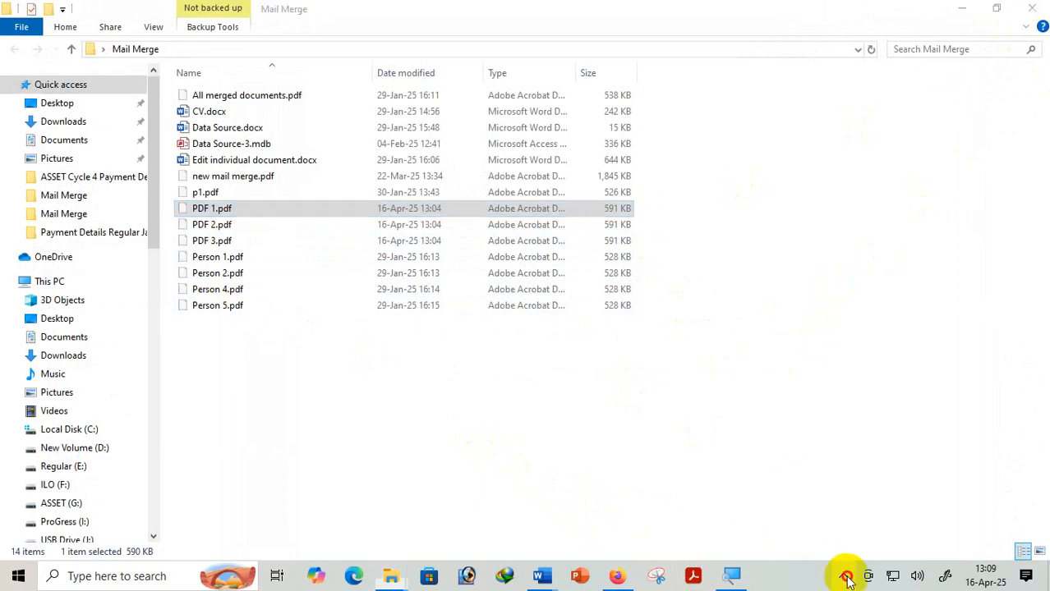
Switch to Firefox, search for "merge pdf" in a new tab and open iLovePDF's Merge PDF page.
{"action": "left_click", "coordinate": [616, 575]}
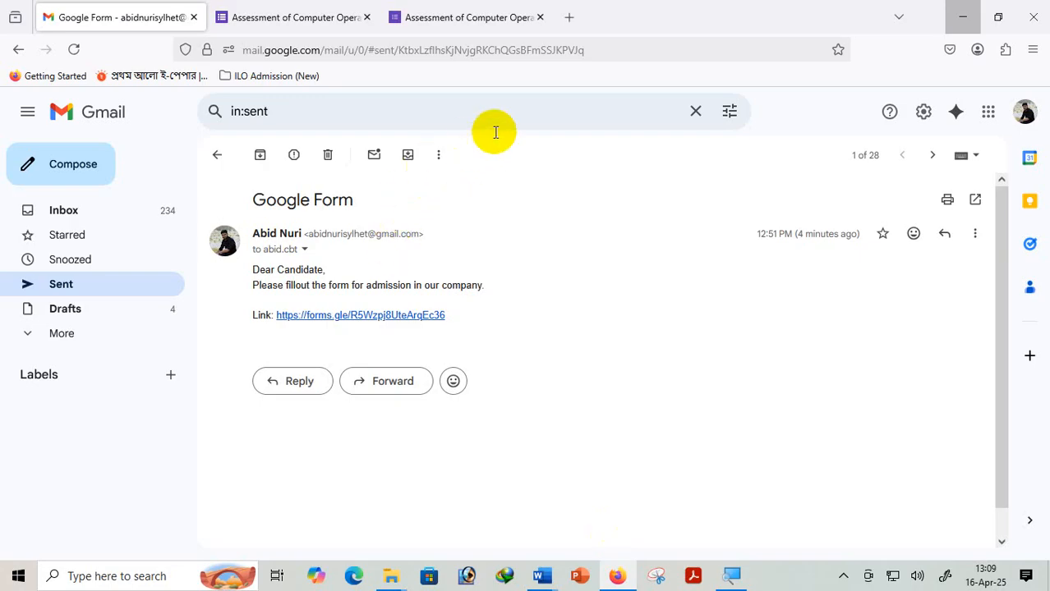
{"action": "left_click", "coordinate": [570, 18]}
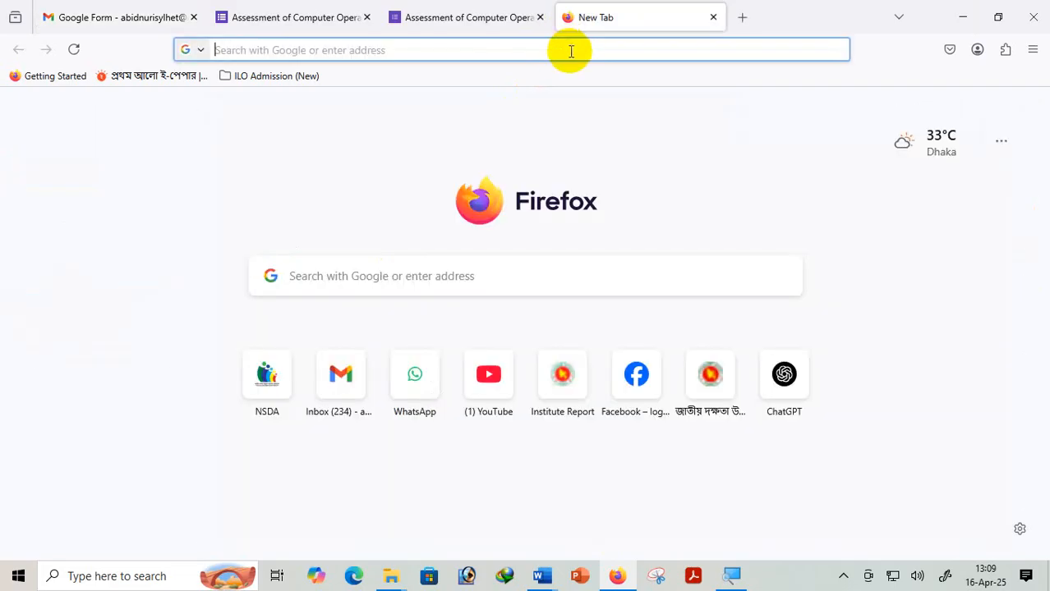
{"action": "type", "text": "merg"}
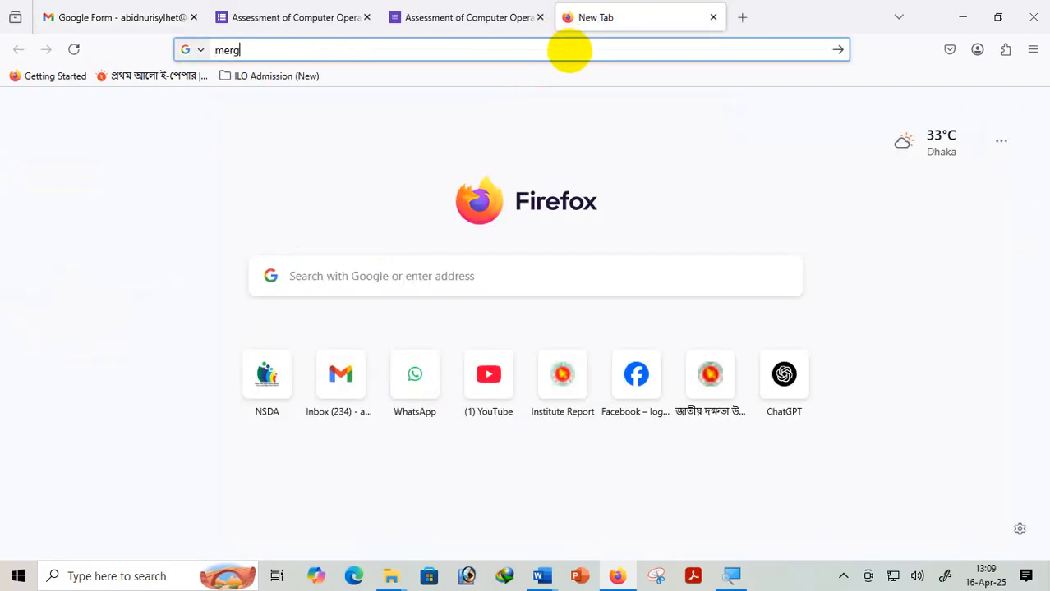
{"action": "type", "text": "e pdf"}
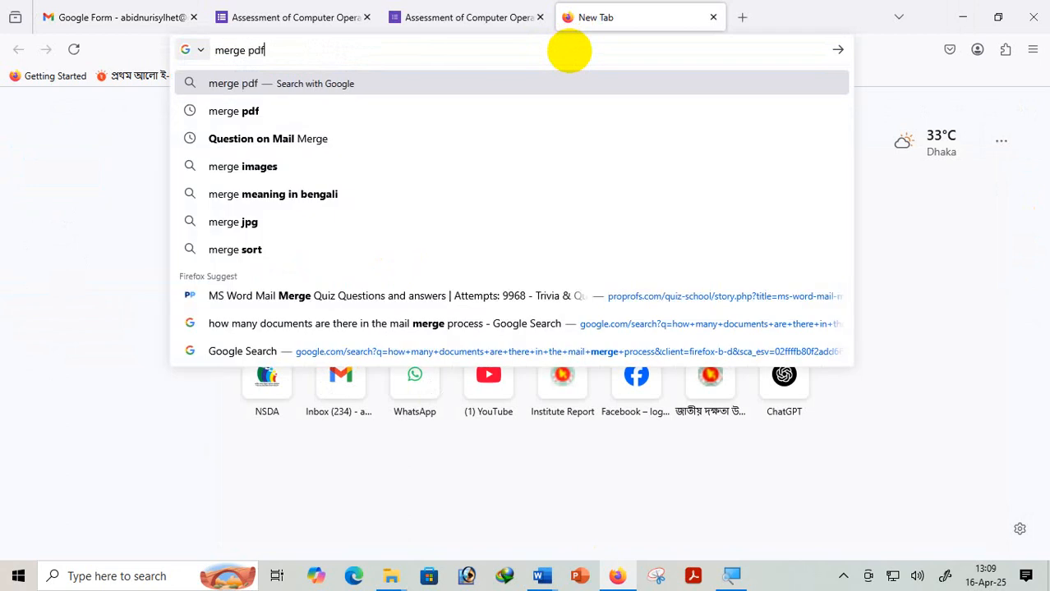
{"action": "key", "text": "Return"}
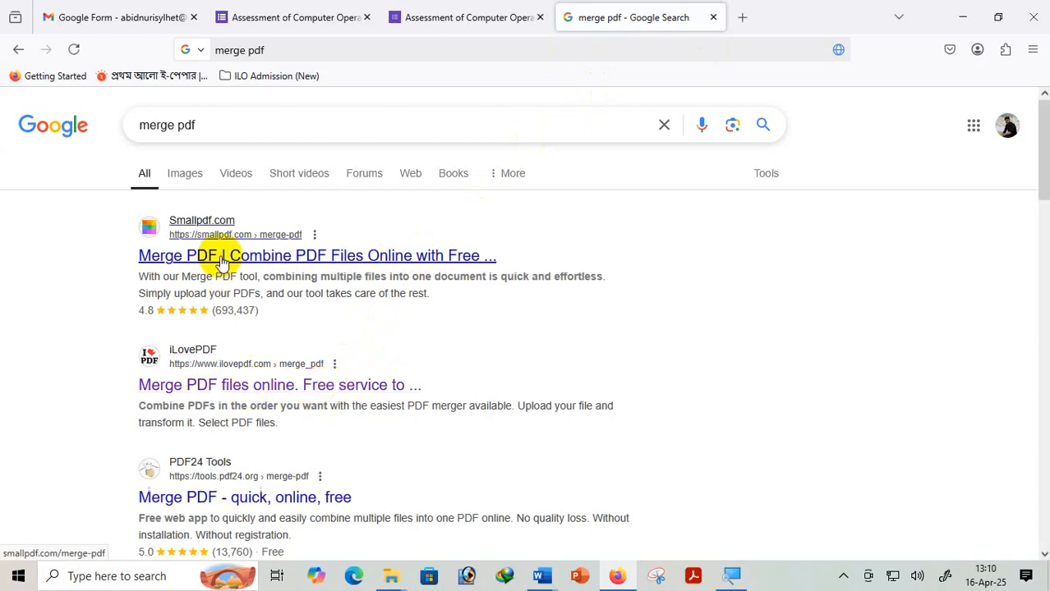
{"action": "left_click", "coordinate": [243, 391]}
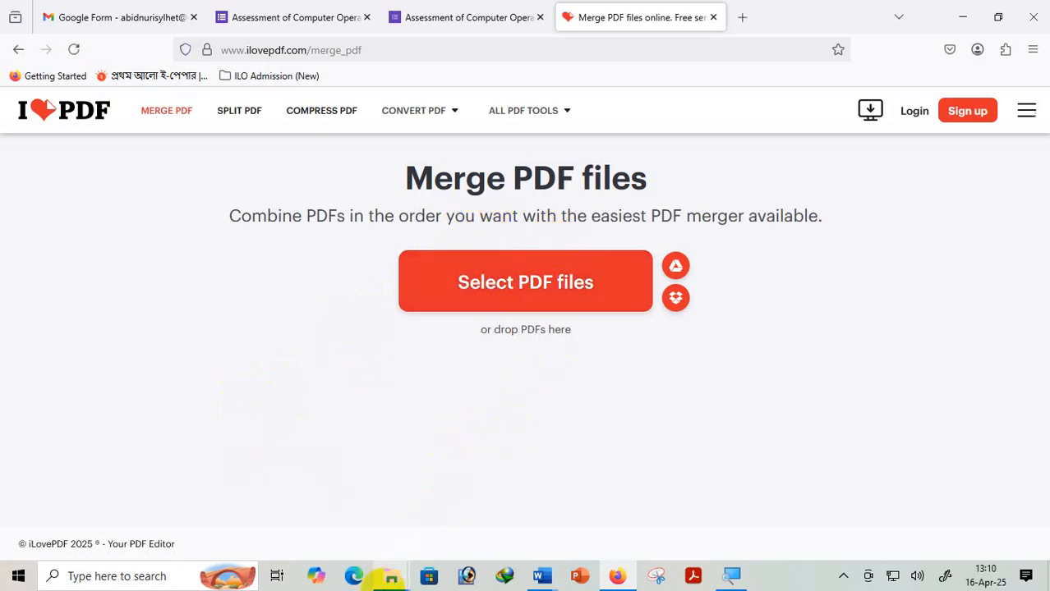
Upload PDF 1.pdf, PDF 2.pdf and PDF 3.pdf from the desktop's Mail Merge folder to the PDF merger.
{"action": "left_click", "coordinate": [500, 282]}
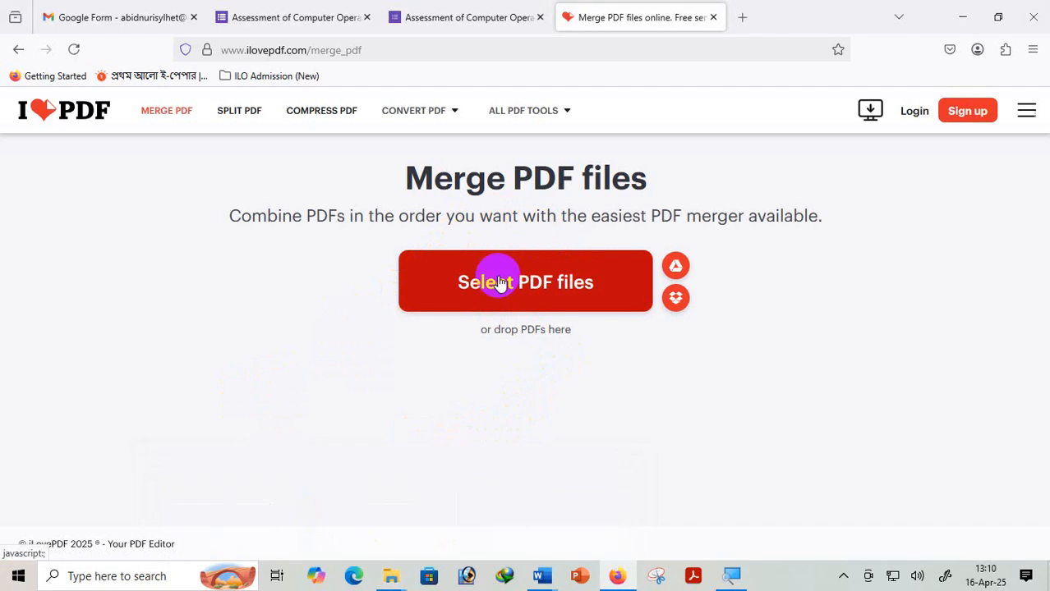
{"action": "left_click", "coordinate": [500, 283]}
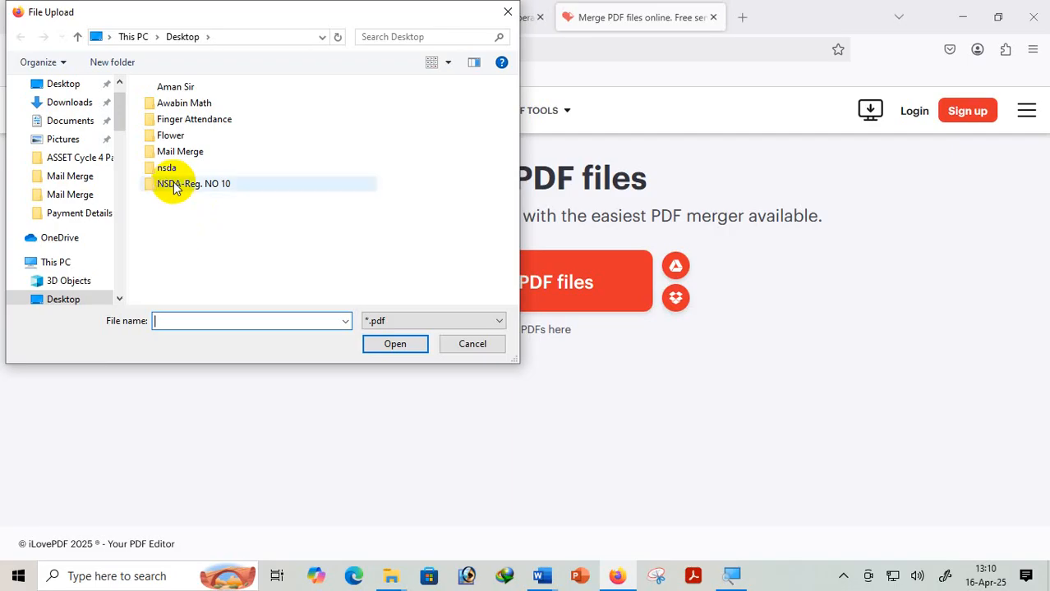
{"action": "double_click", "coordinate": [169, 153]}
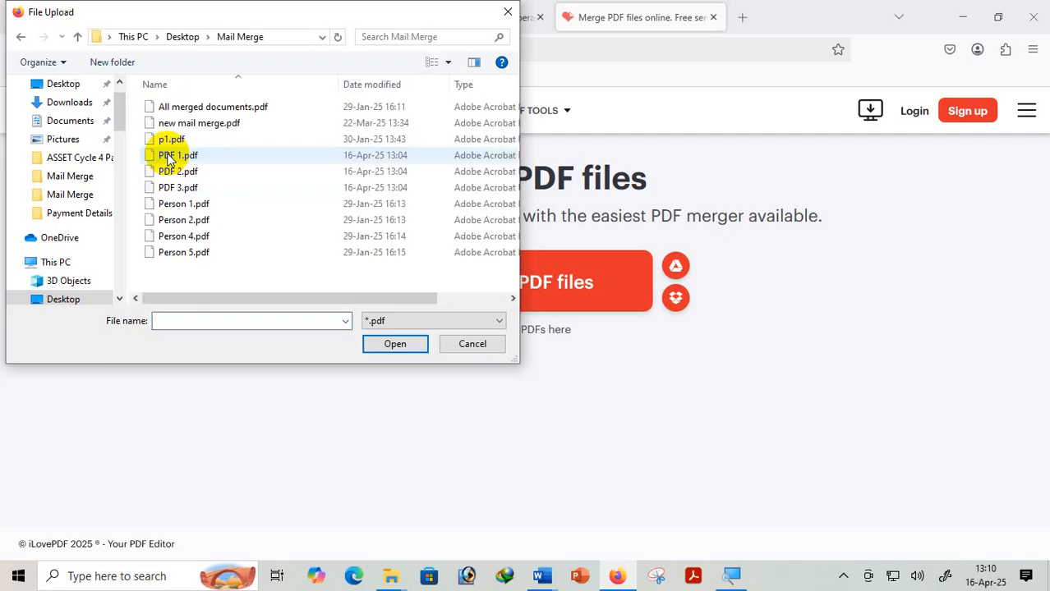
{"action": "left_click", "coordinate": [170, 159]}
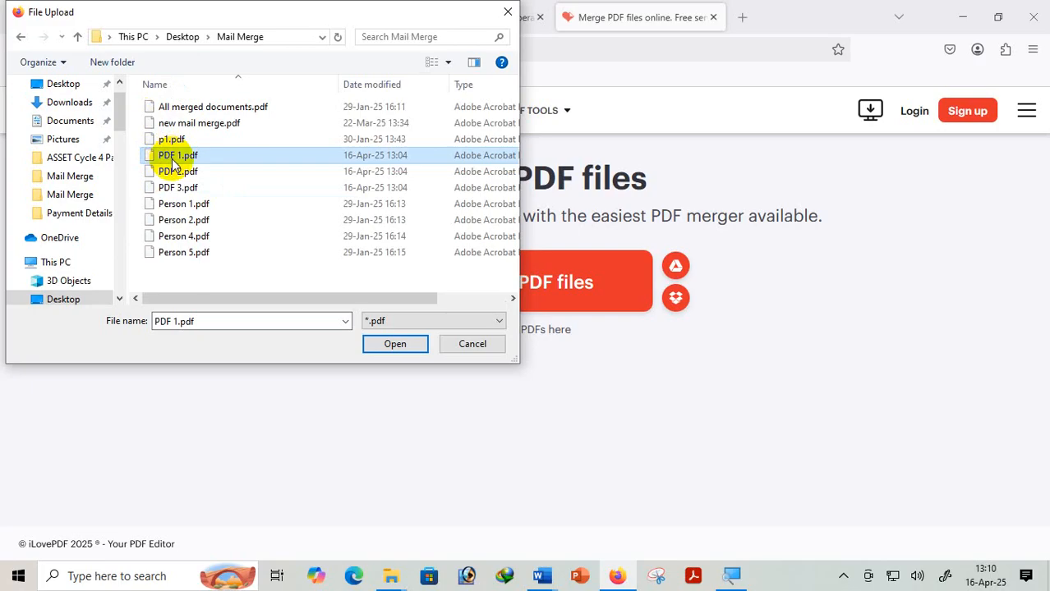
{"action": "left_click", "coordinate": [174, 172], "text": "ctrl"}
{"action": "left_click", "coordinate": [182, 189], "text": "ctrl"}
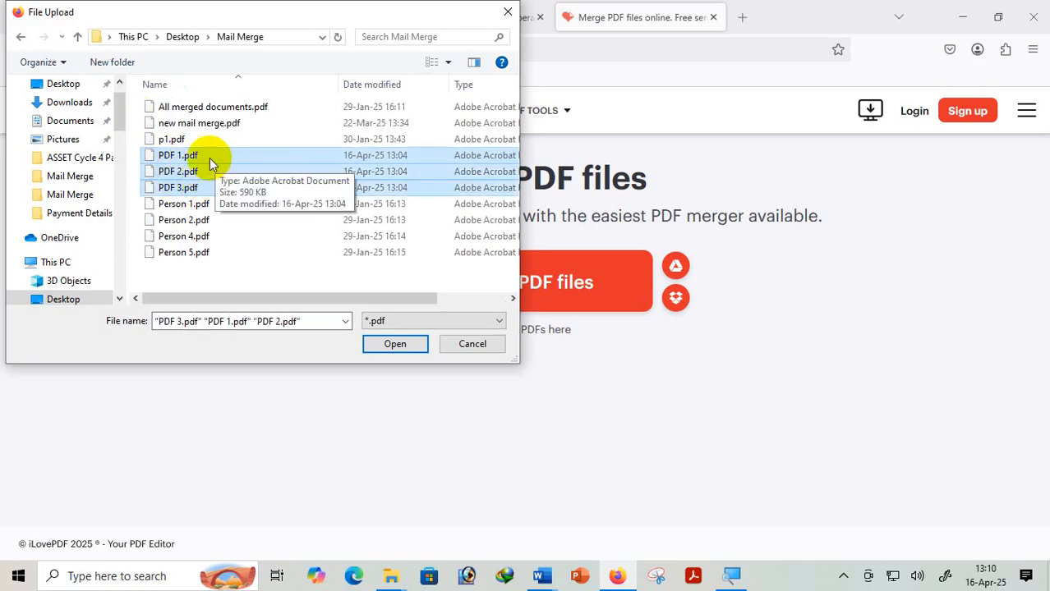
{"action": "left_click", "coordinate": [394, 345]}
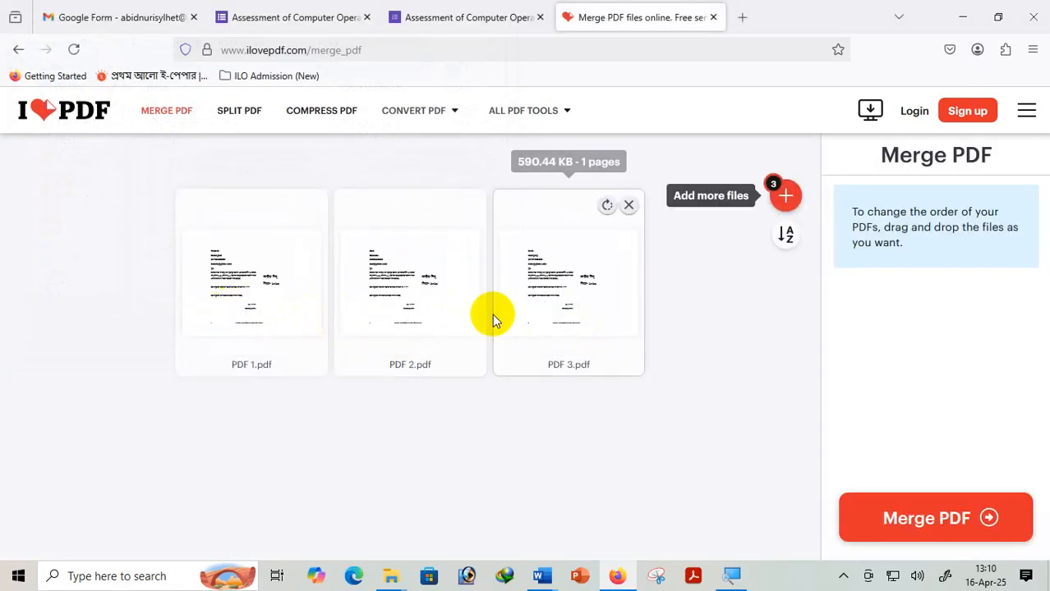
Merge the three uploaded PDFs into one file and download the merged PDF.
{"action": "left_click", "coordinate": [931, 522]}
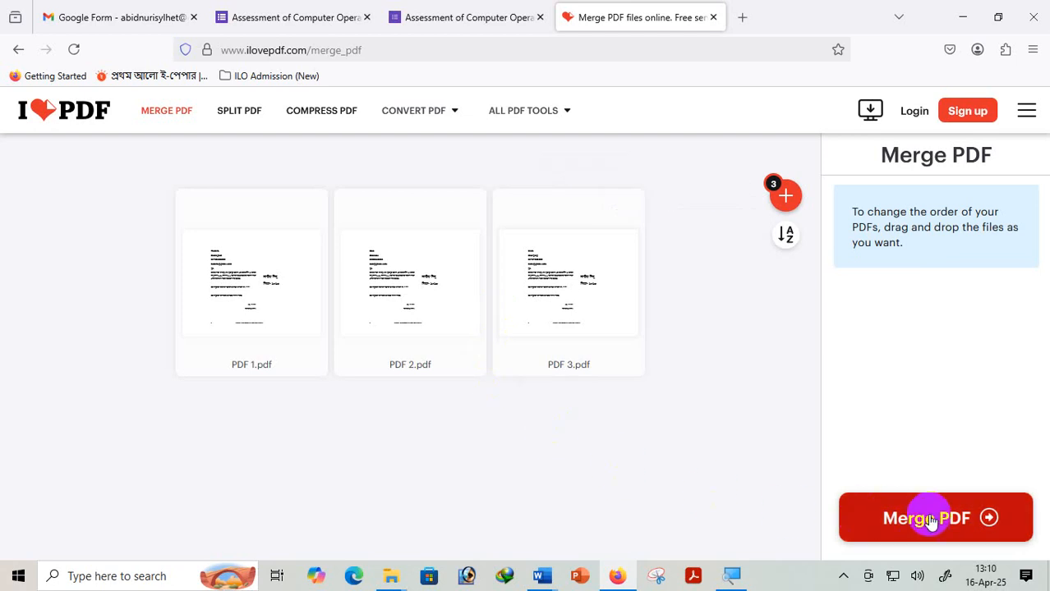
{"action": "left_click", "coordinate": [883, 525]}
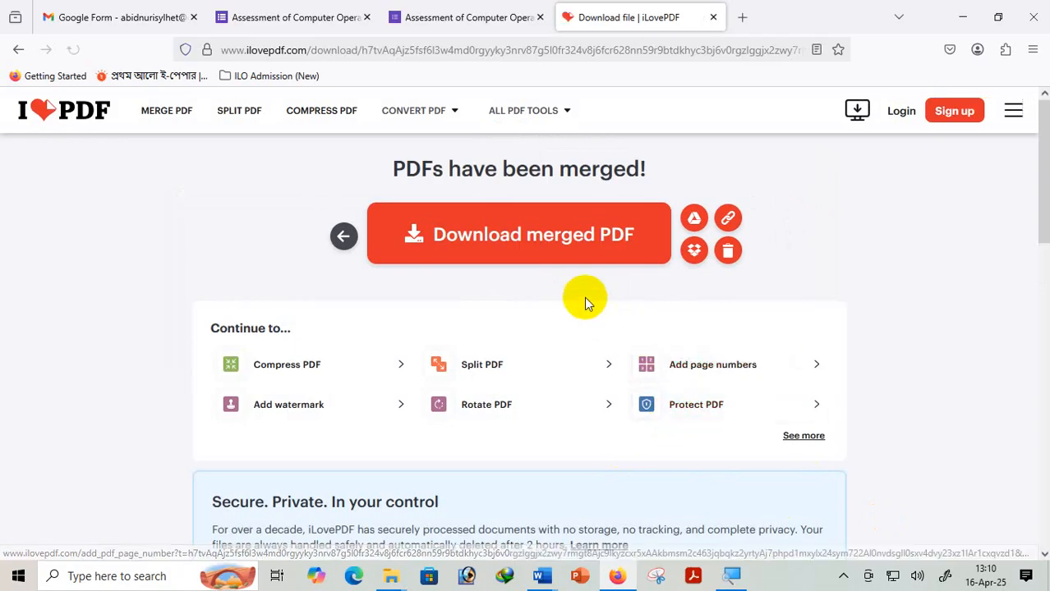
{"action": "left_click", "coordinate": [523, 258]}
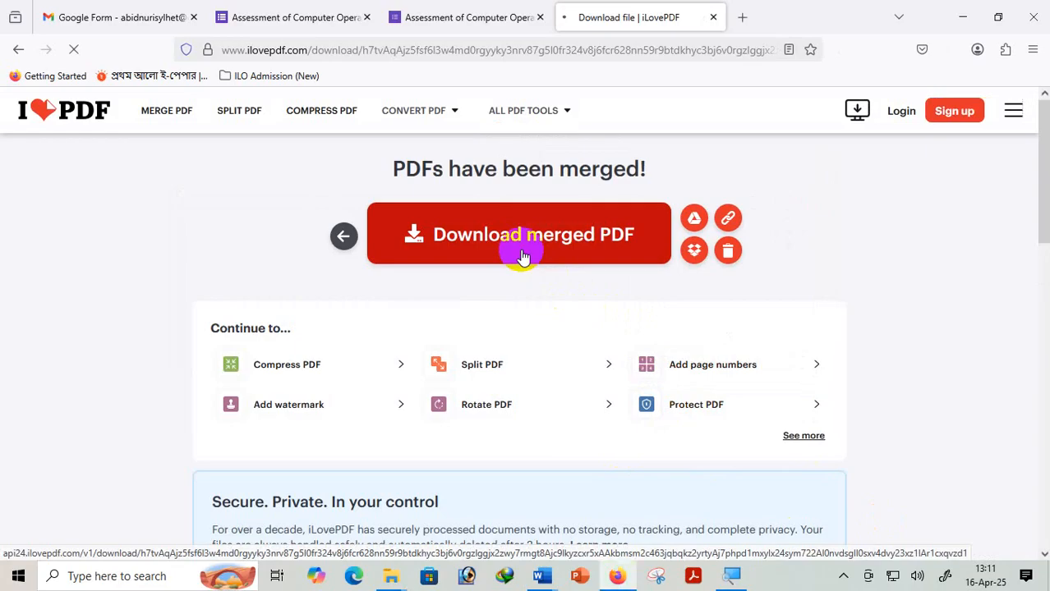
{"action": "left_click", "coordinate": [522, 257]}
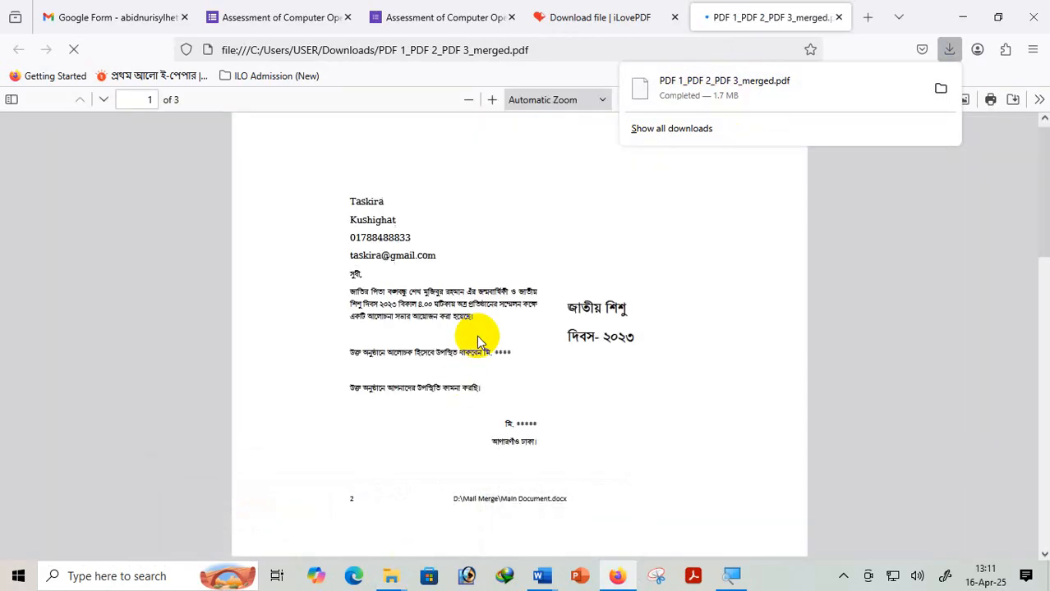
Look through the downloaded merged PDF from its first page to its last.
{"action": "left_click", "coordinate": [476, 335]}
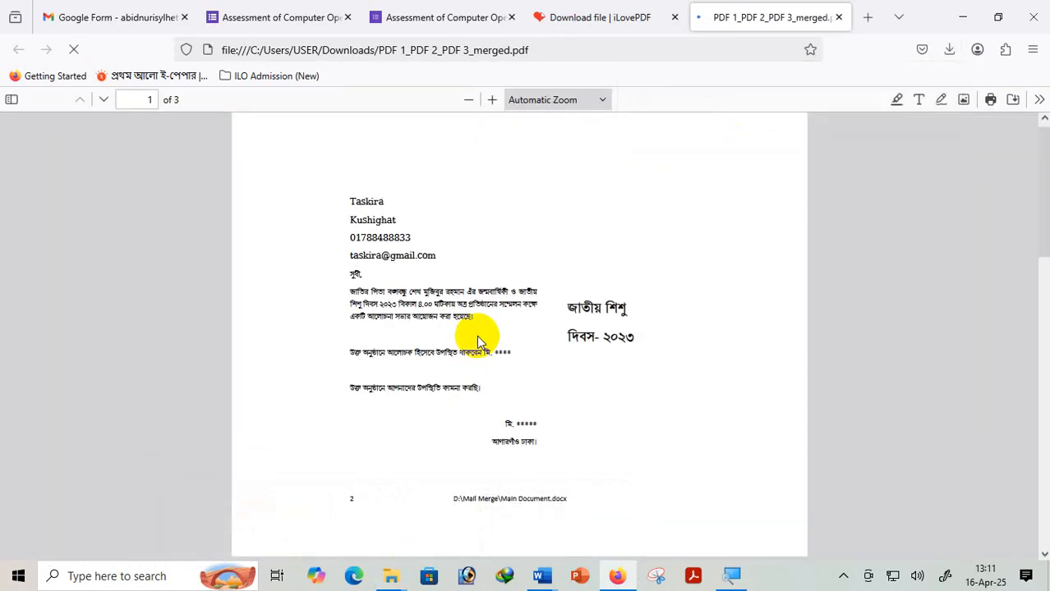
{"action": "key", "text": "End"}
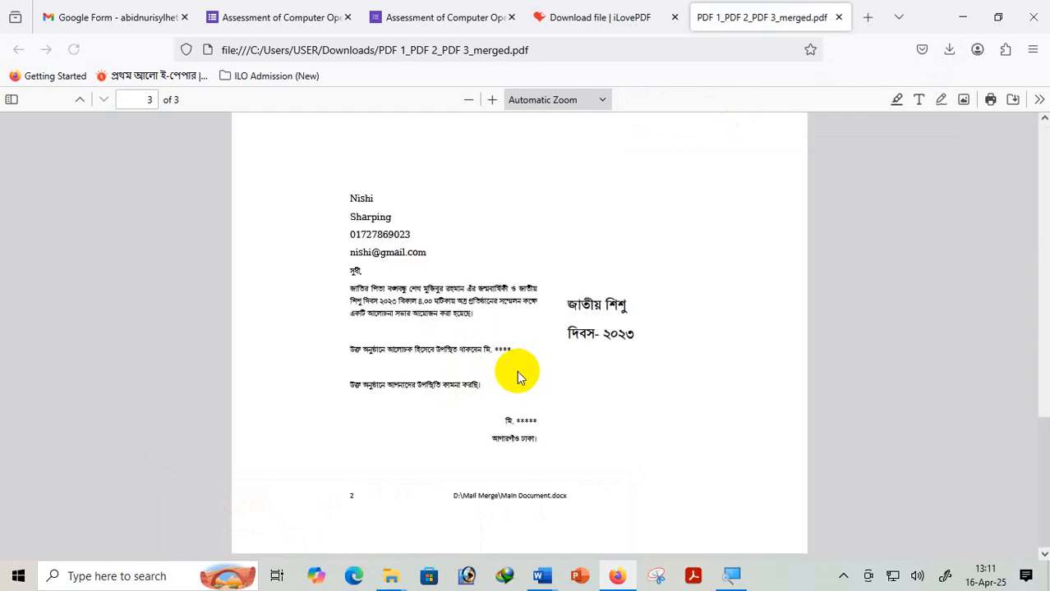
{"action": "key", "text": "Home"}
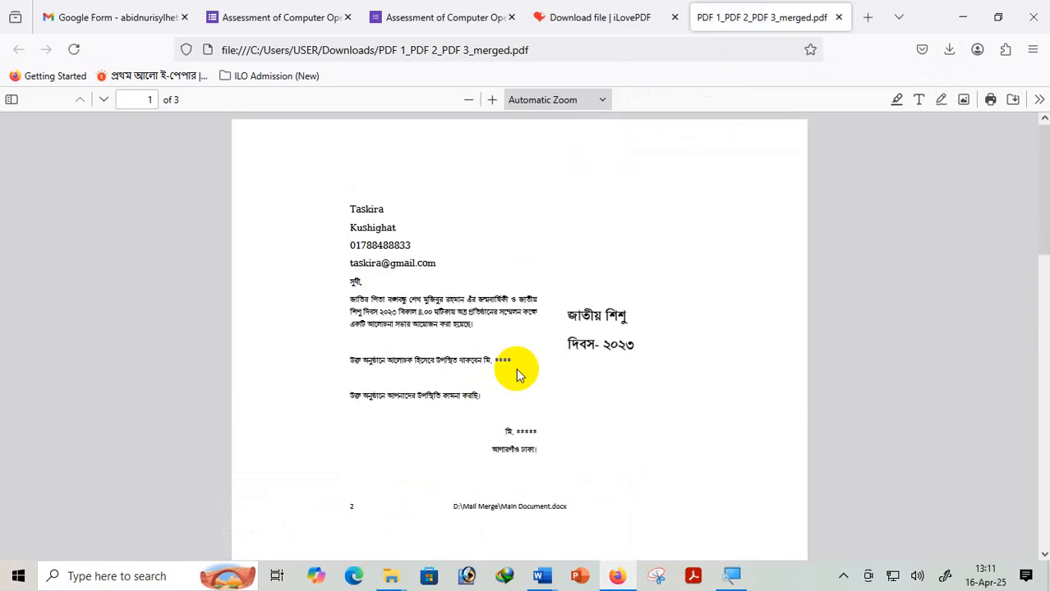
{"action": "key", "text": "End"}
{"action": "key", "text": "Home"}
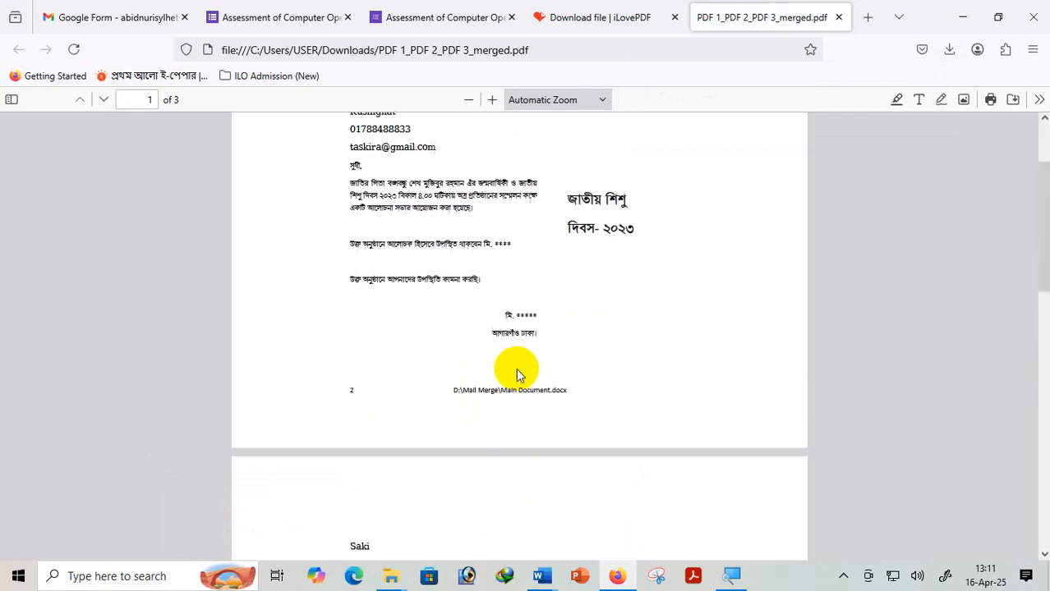
Switch to File Explorer and copy the merged file PDF 1_PDF 2_PDF 3_merged.pdf from the Downloads folder.
{"action": "mouse_move", "coordinate": [393, 575]}
{"action": "left_click", "coordinate": [230, 493]}
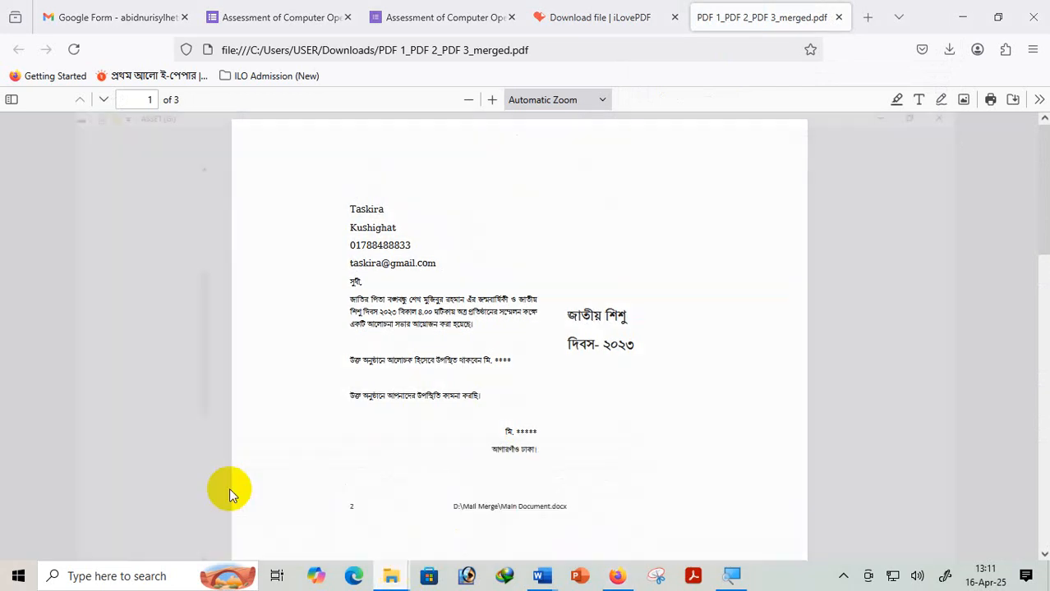
{"action": "scroll", "coordinate": [74, 172], "scroll_direction": "up", "scroll_amount": 3}
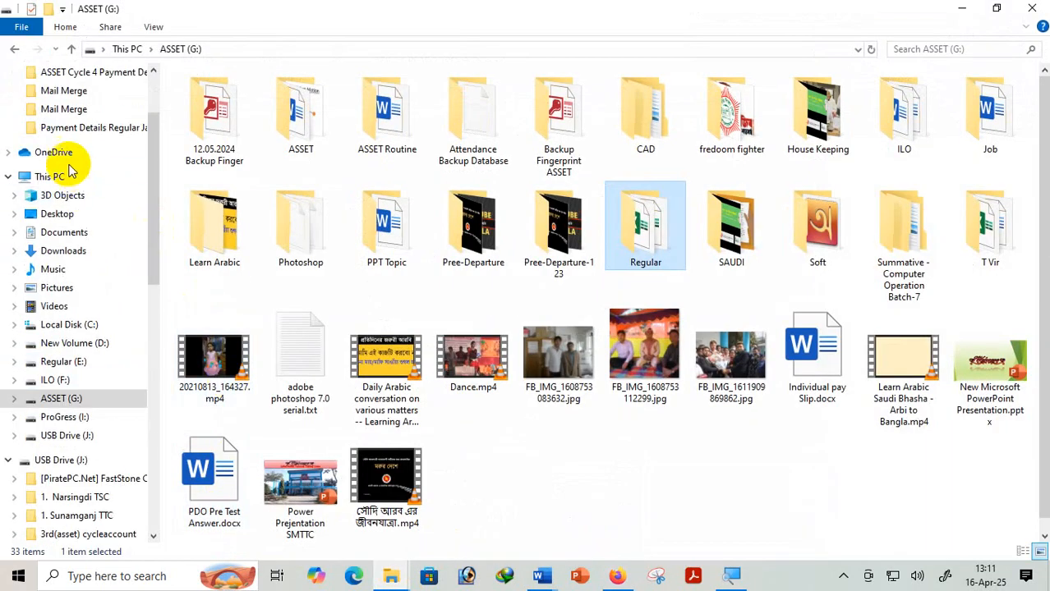
{"action": "left_click", "coordinate": [71, 253]}
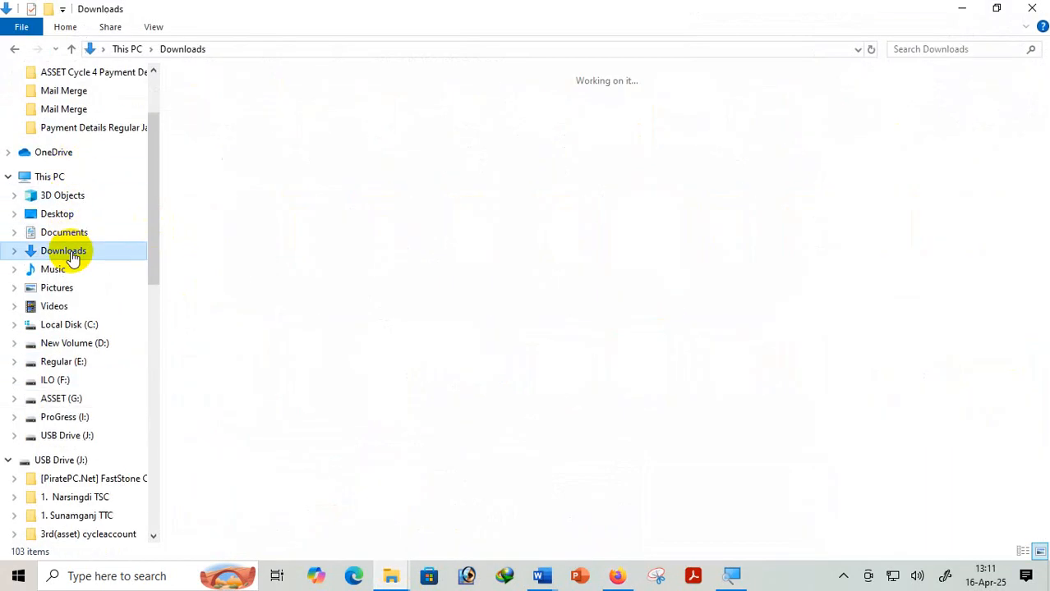
{"action": "left_click", "coordinate": [220, 147]}
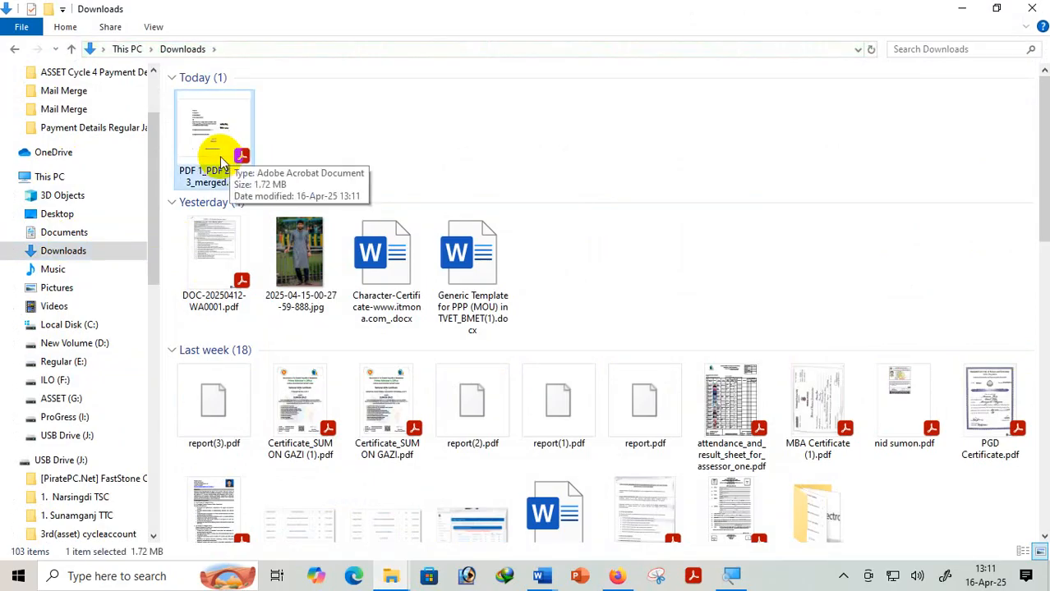
{"action": "double_click", "coordinate": [220, 161]}
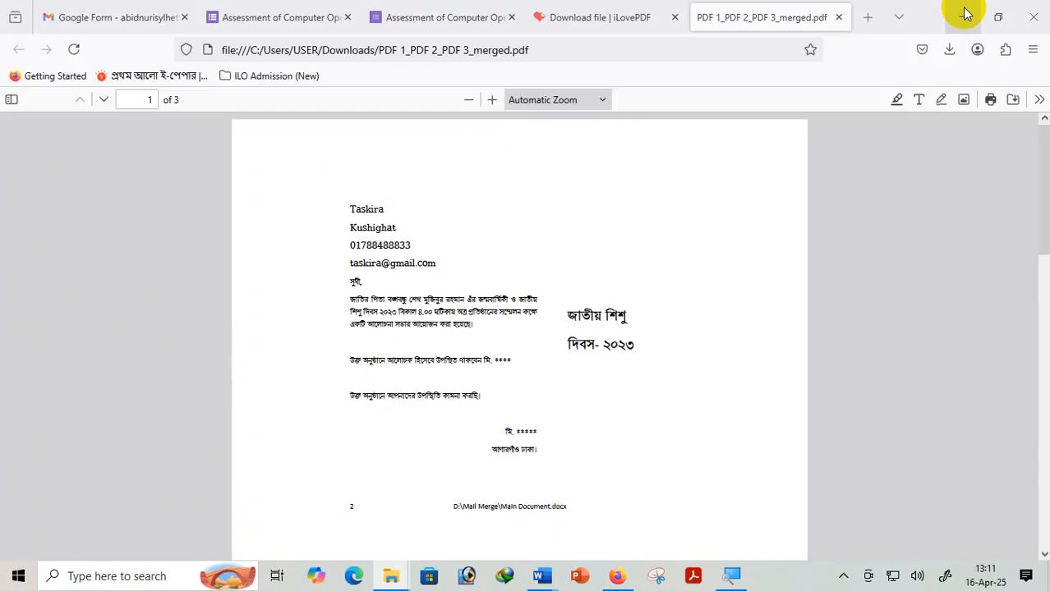
Paste the merged PDF into the desktop's Mail Merge folder and check it beside the single PDF files.
{"action": "left_click", "coordinate": [965, 11]}
{"action": "left_click", "coordinate": [964, 12]}
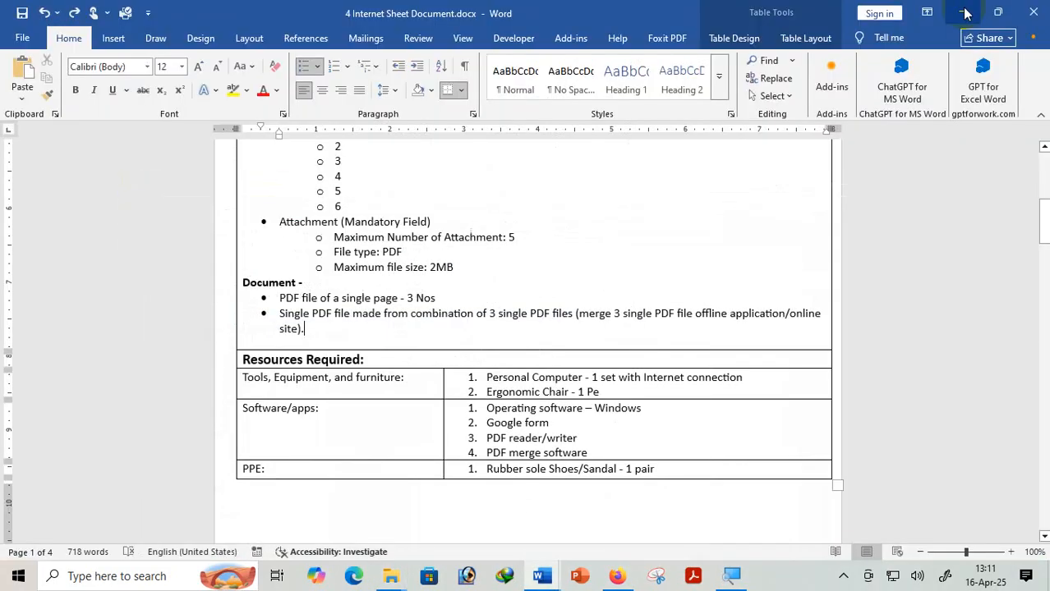
{"action": "left_click", "coordinate": [964, 12]}
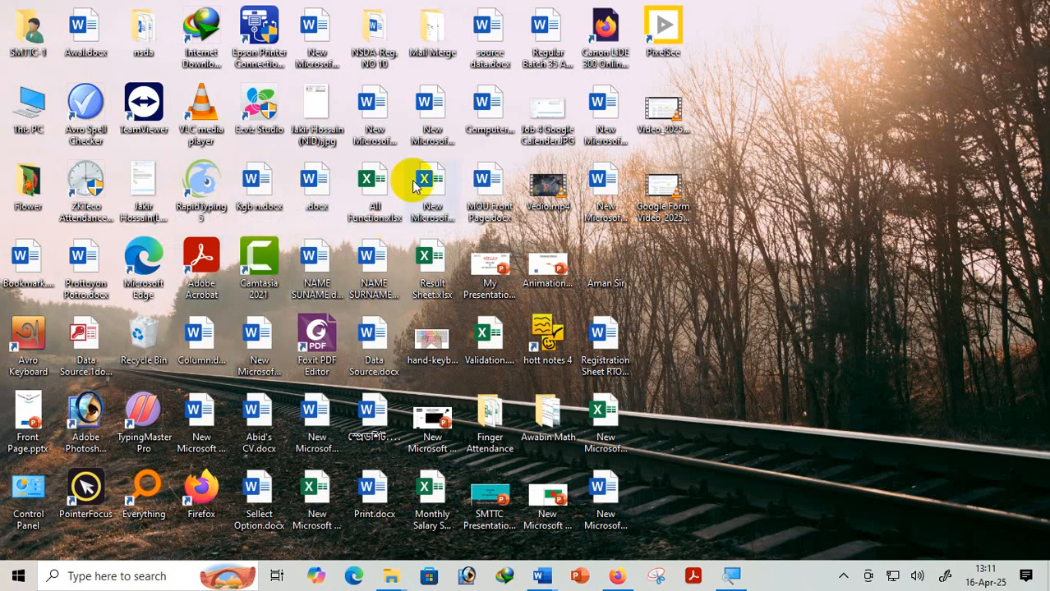
{"action": "double_click", "coordinate": [443, 28]}
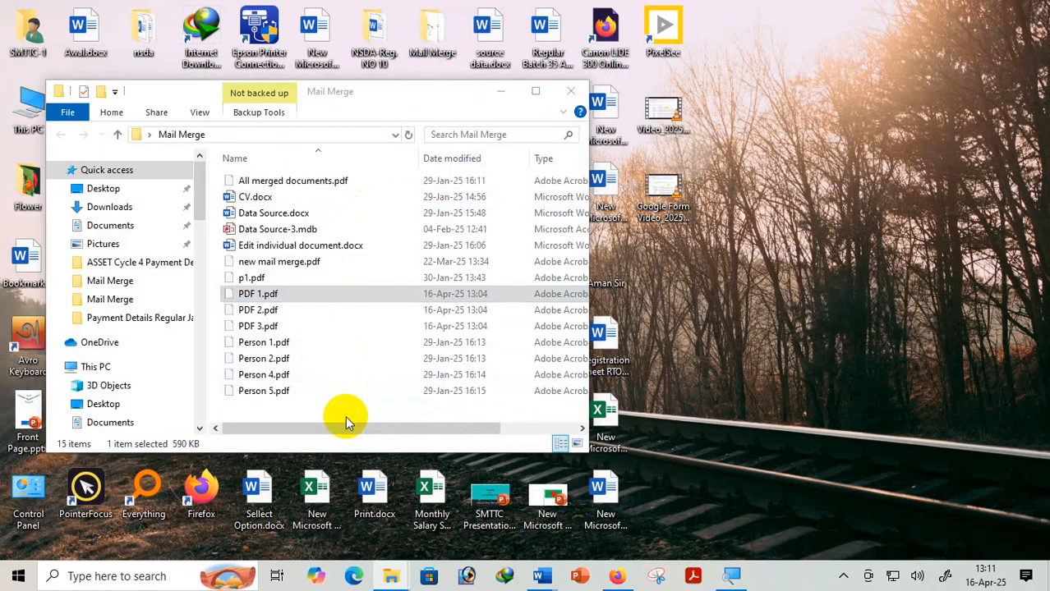
{"action": "left_click", "coordinate": [534, 90]}
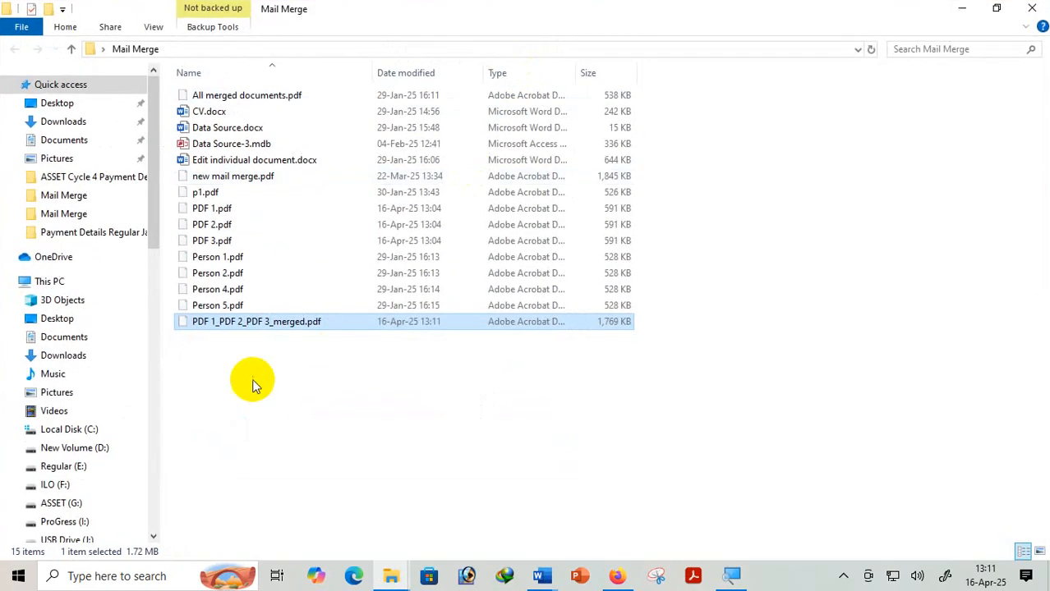
{"action": "left_click", "coordinate": [236, 324]}
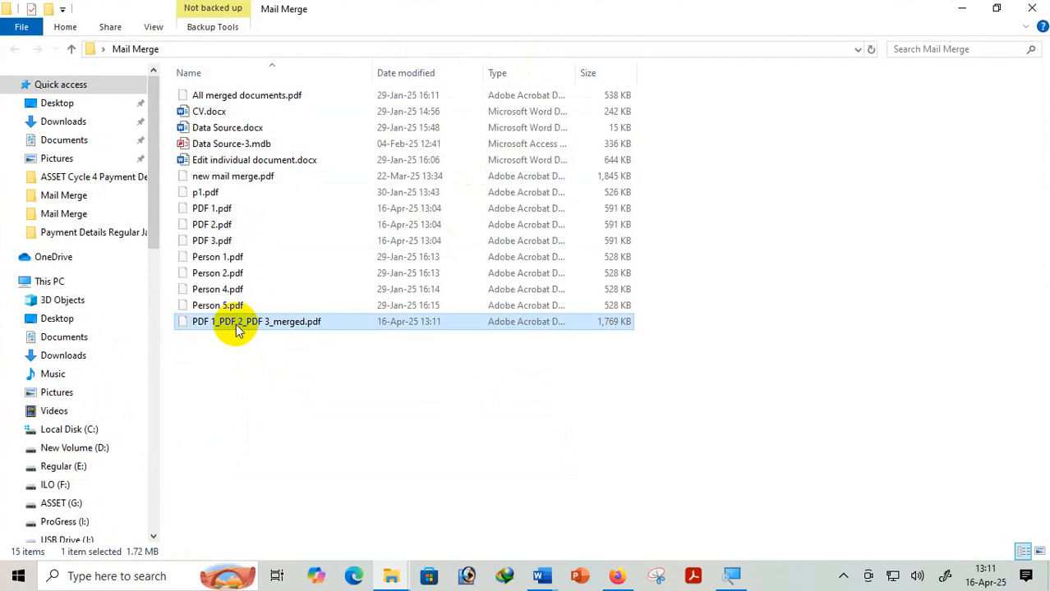
{"action": "left_click", "coordinate": [219, 224]}
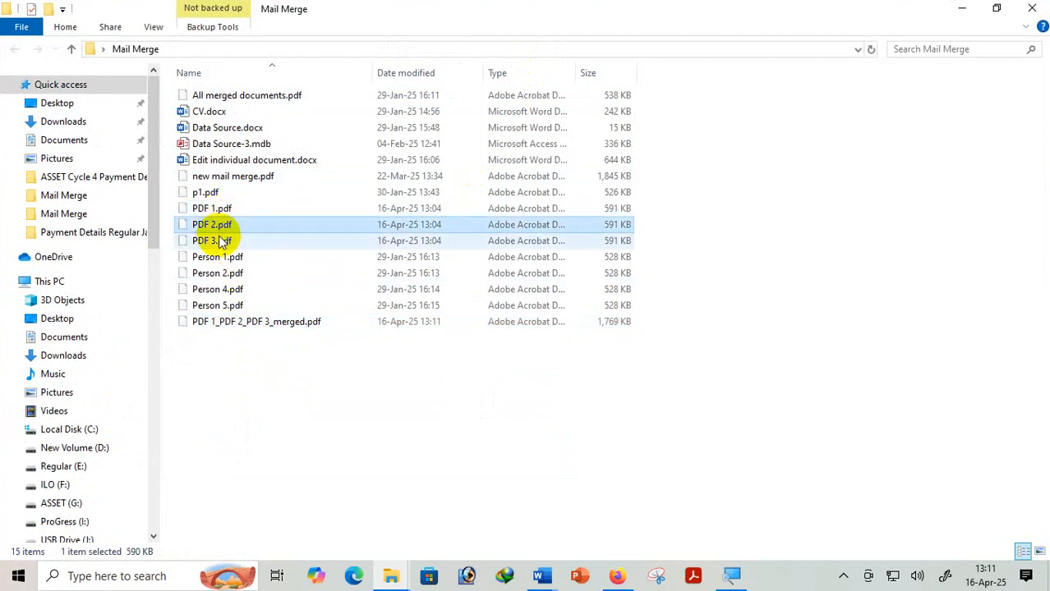
{"action": "left_click", "coordinate": [220, 240]}
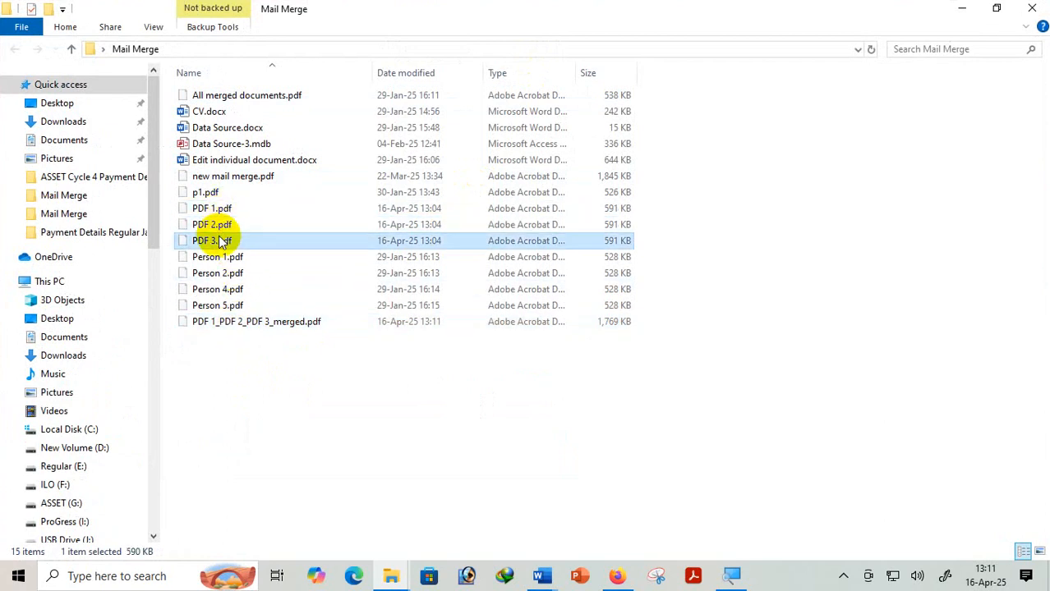
{"action": "left_click", "coordinate": [252, 327]}
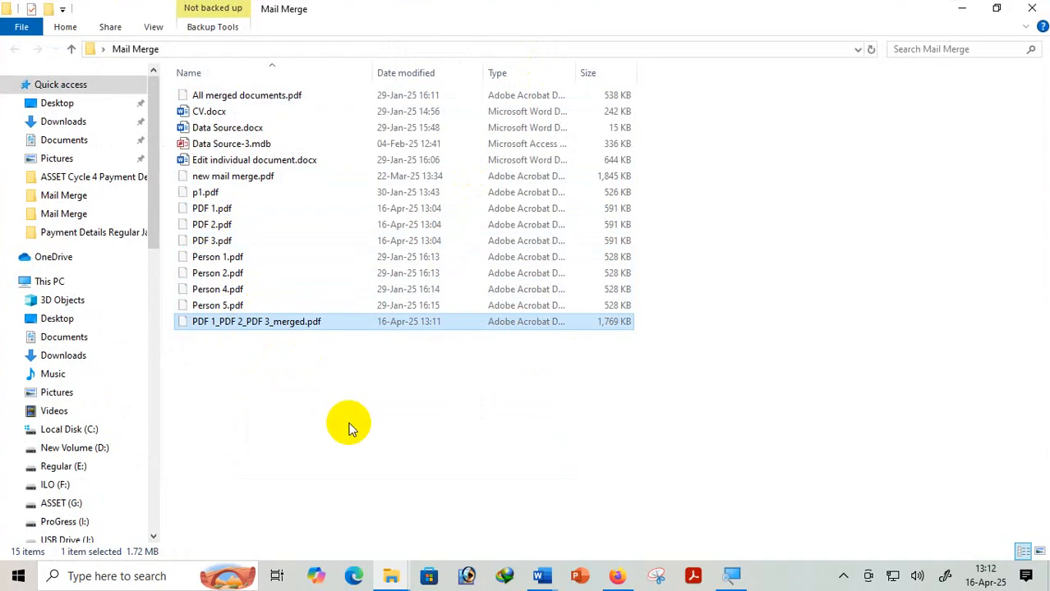
Switch to Firefox, return to iLovePDF's Merge PDF page and upload Person 1.pdf, Person 2.pdf, Person 4.pdf and Person 5.pdf from the Mail Merge folder.
{"action": "left_click", "coordinate": [616, 573]}
{"action": "left_click", "coordinate": [613, 18]}
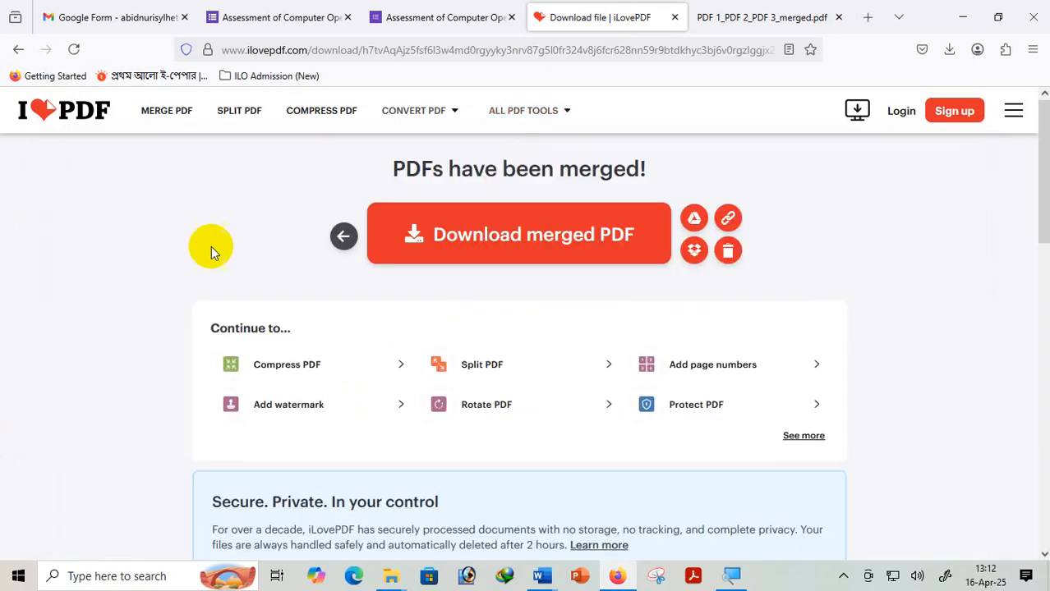
{"action": "left_click", "coordinate": [336, 242]}
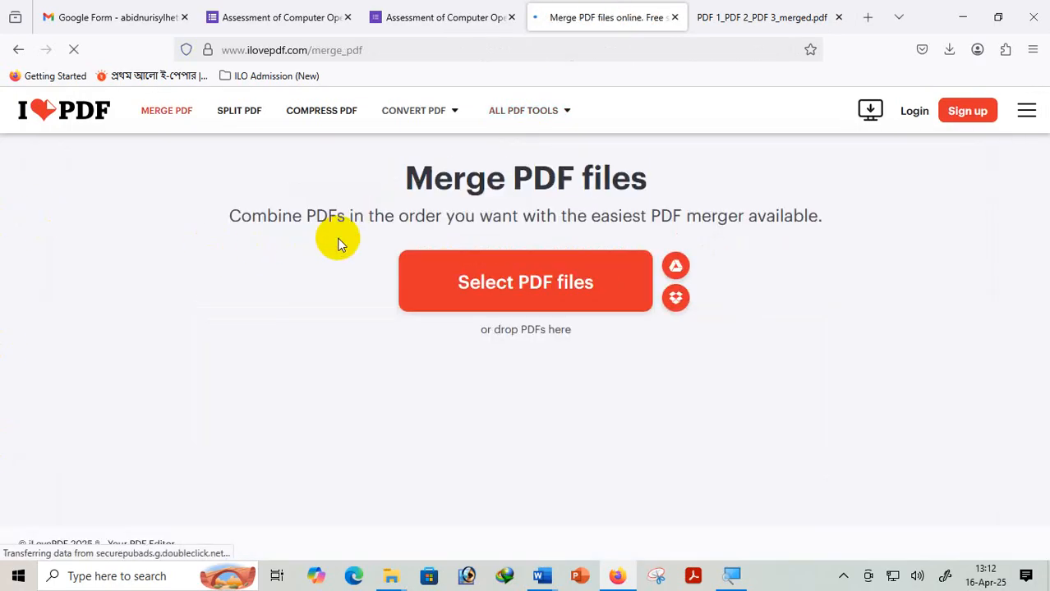
{"action": "left_click", "coordinate": [503, 282]}
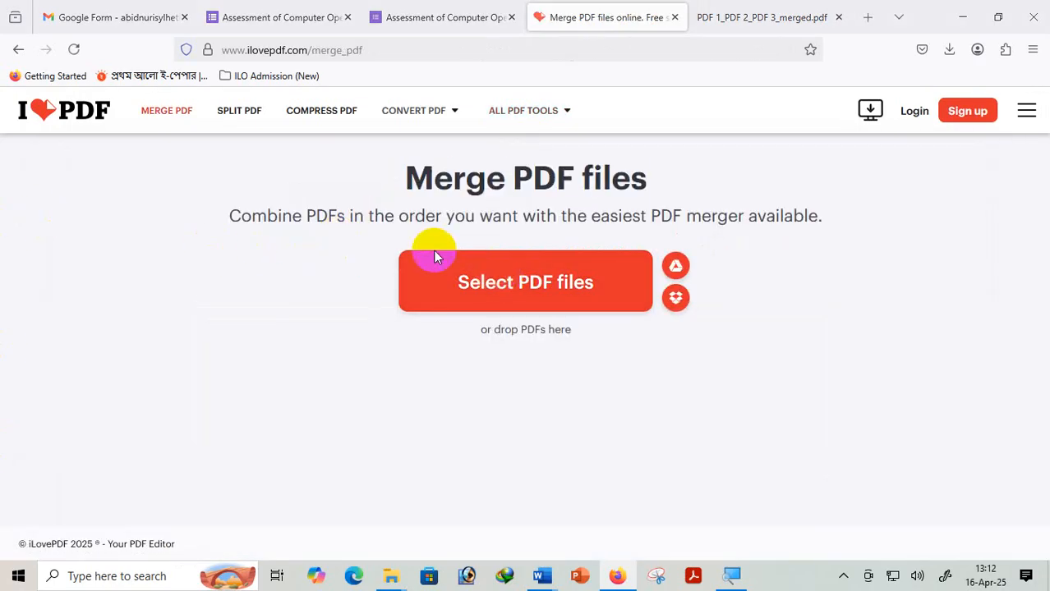
{"action": "left_click", "coordinate": [513, 284]}
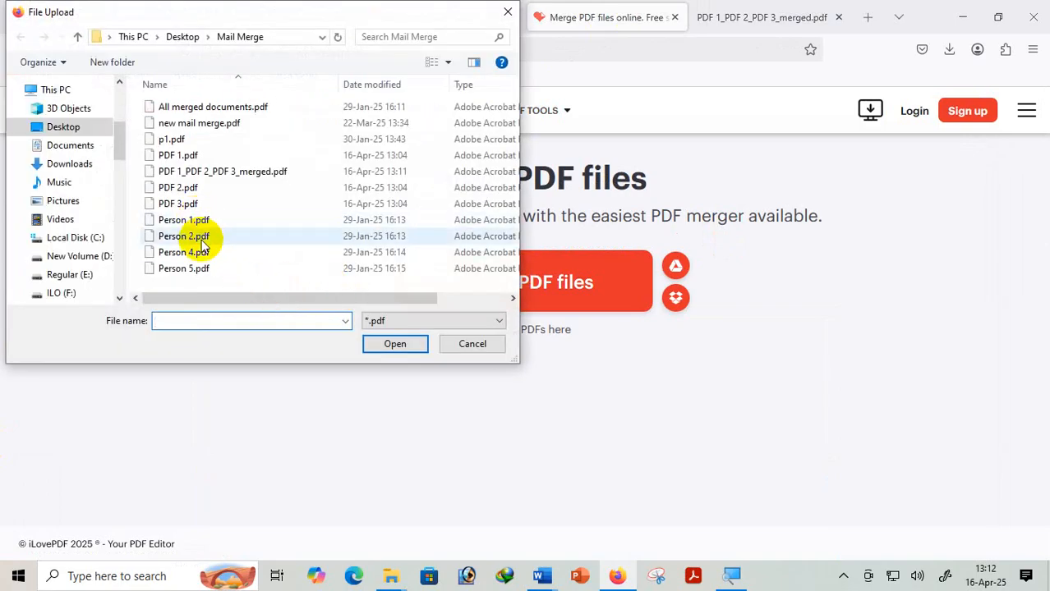
{"action": "left_click_drag", "start_coordinate": [199, 284], "coordinate": [201, 220]}
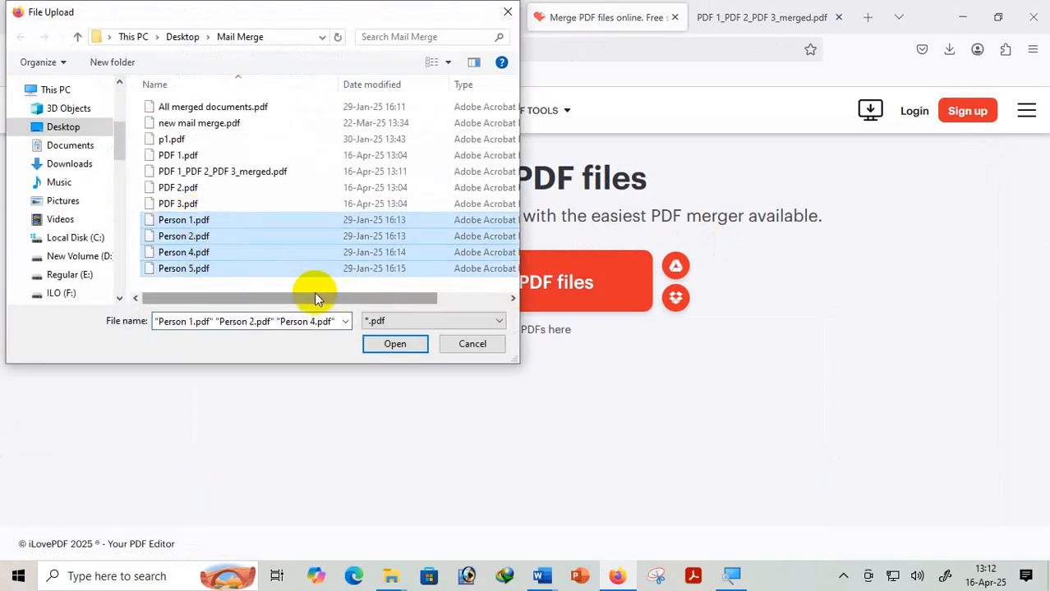
{"action": "left_click", "coordinate": [395, 345]}
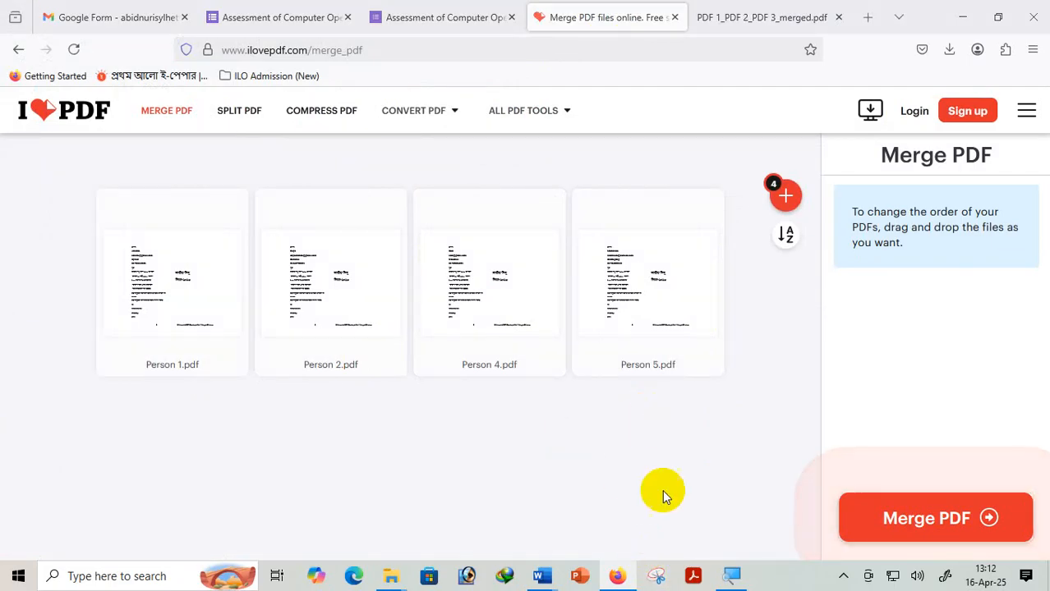
Capture the whole screen with the Snipping Tool, showing the four uploaded PDFs with no website menu open.
{"action": "left_click", "coordinate": [662, 580]}
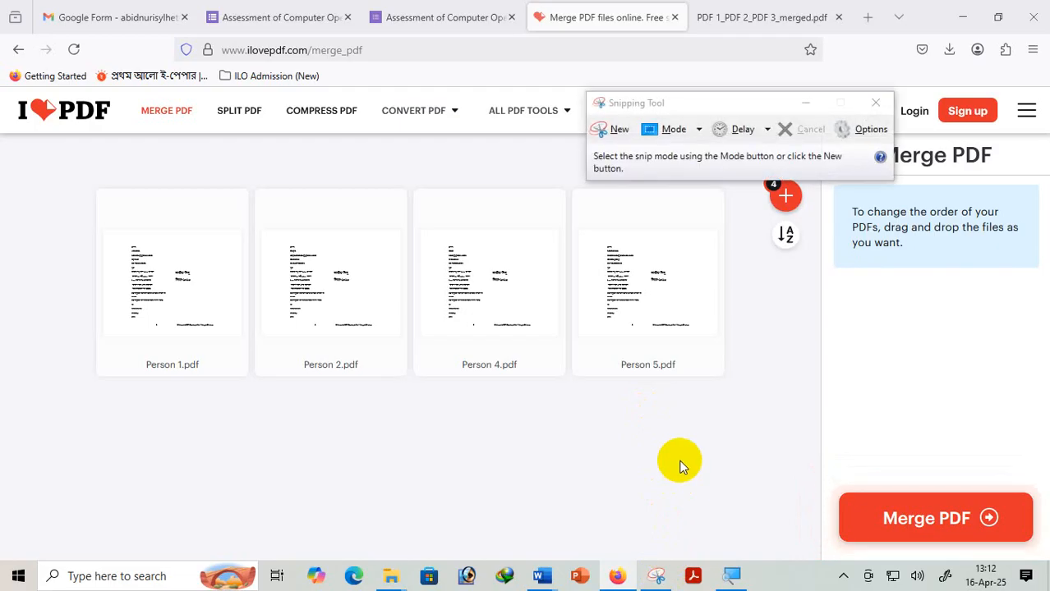
{"action": "left_click", "coordinate": [617, 132]}
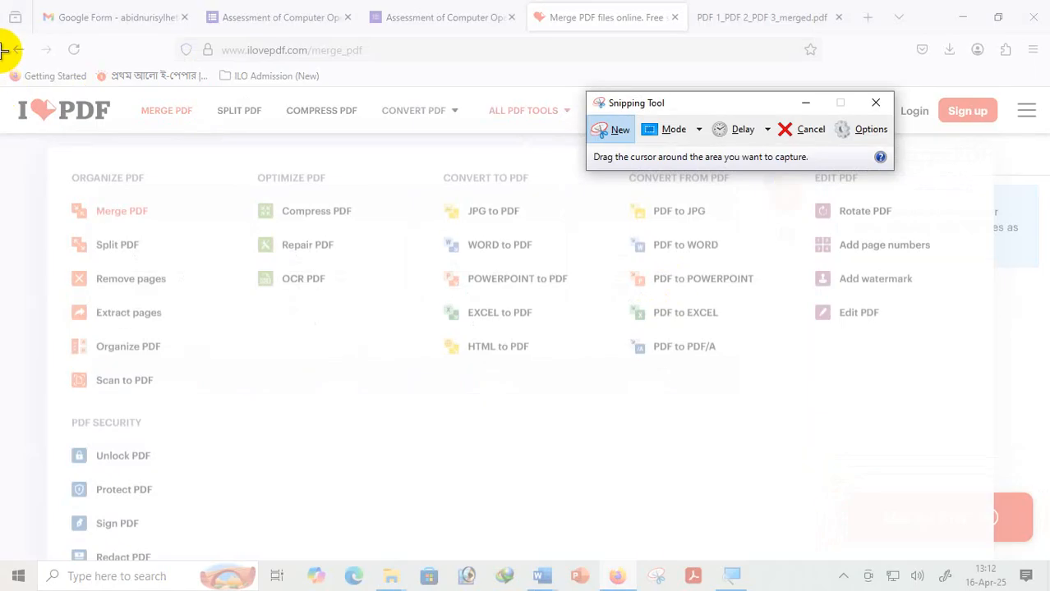
{"action": "left_click", "coordinate": [969, 431]}
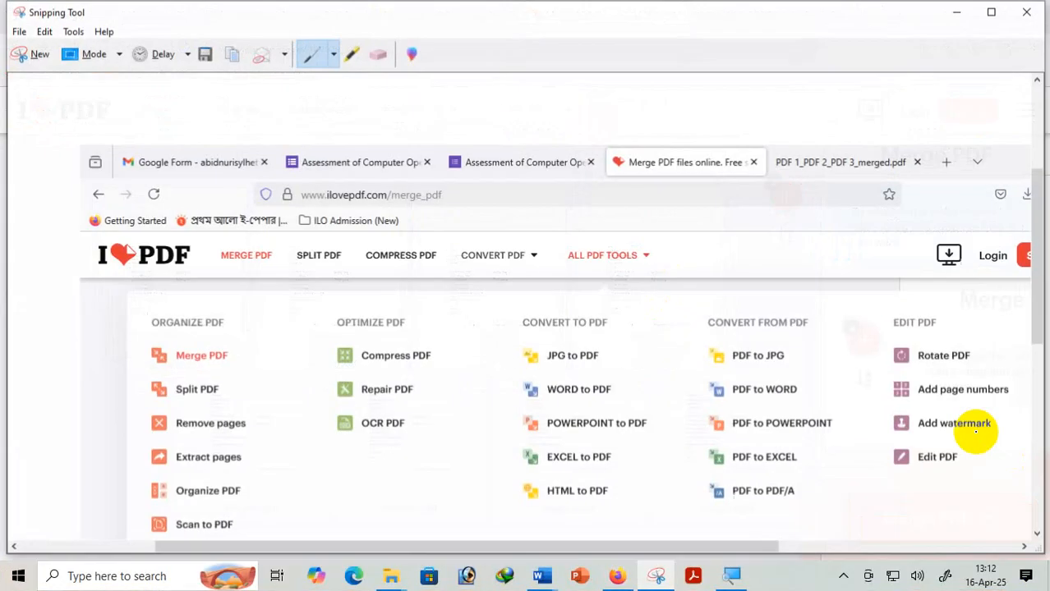
{"action": "scroll", "coordinate": [714, 375], "scroll_direction": "down", "scroll_amount": 5}
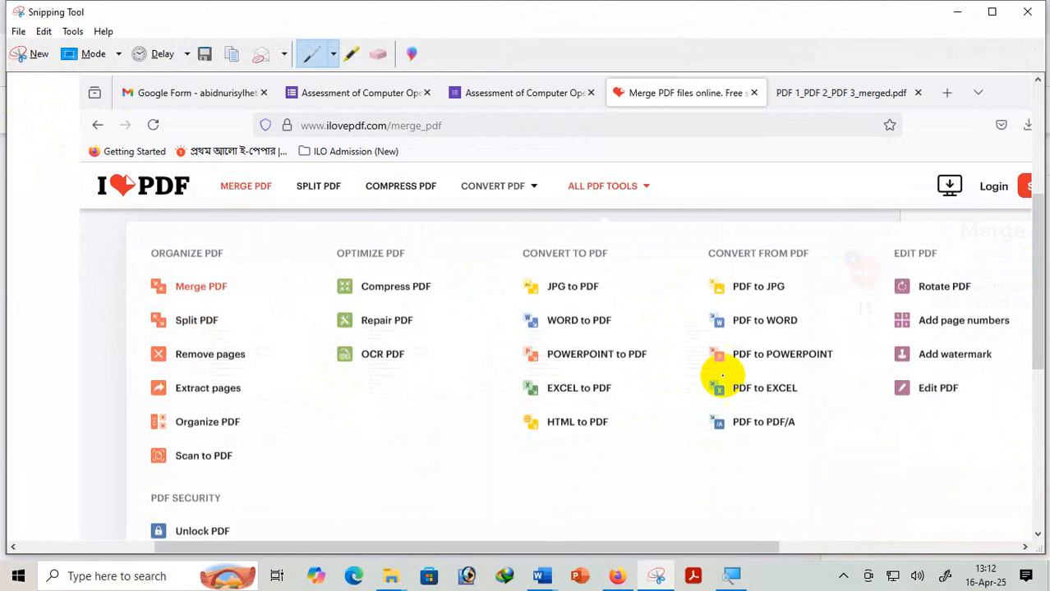
{"action": "scroll", "coordinate": [140, 160], "scroll_direction": "up", "scroll_amount": 2}
{"action": "left_click", "coordinate": [35, 64]}
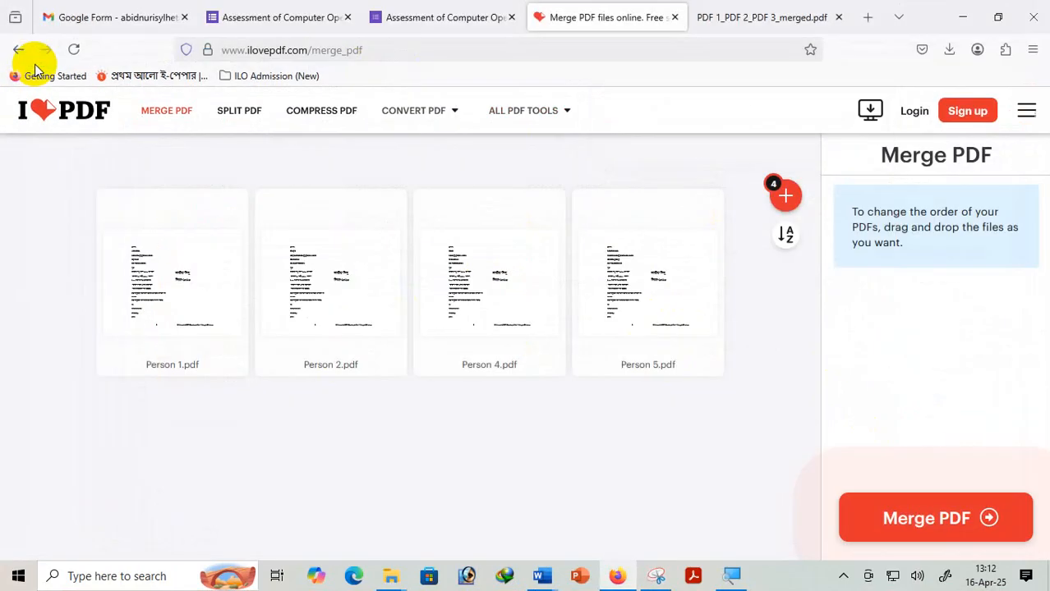
{"action": "left_click_drag", "start_coordinate": [3, 2], "coordinate": [1022, 584]}
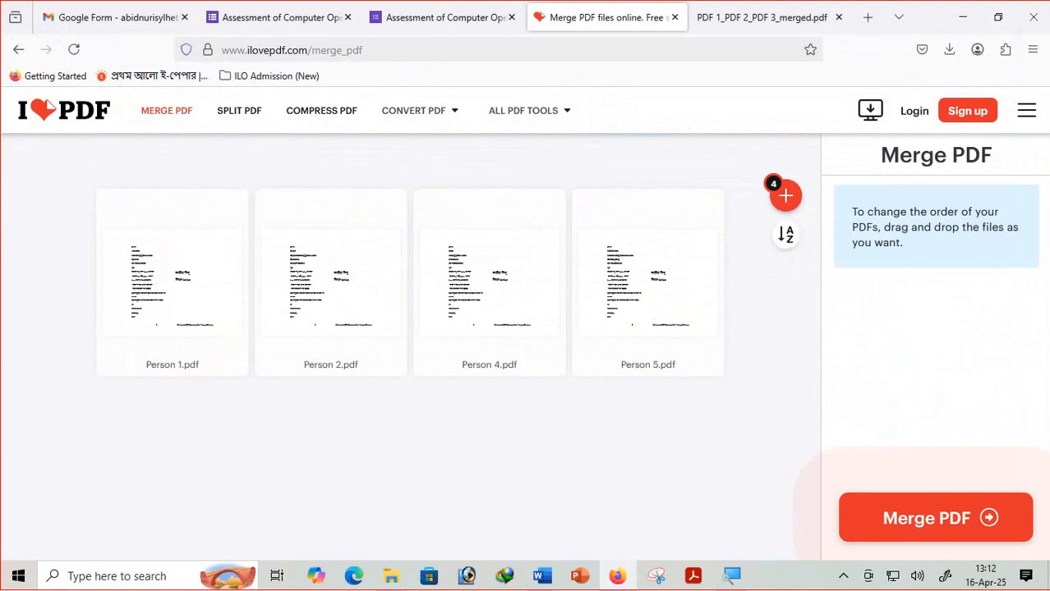
{"action": "scroll", "coordinate": [563, 370], "scroll_direction": "down", "scroll_amount": 3}
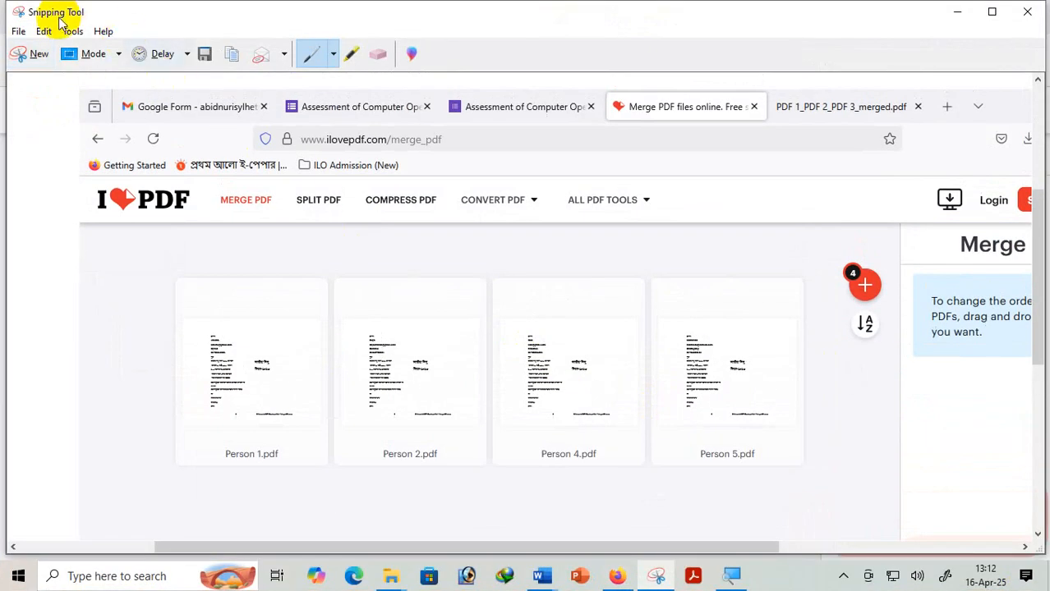
Start saving the screenshot and create a new folder named JOB 4 inside the desktop's Mail Merge folder.
{"action": "left_click", "coordinate": [17, 31]}
{"action": "left_click", "coordinate": [49, 71]}
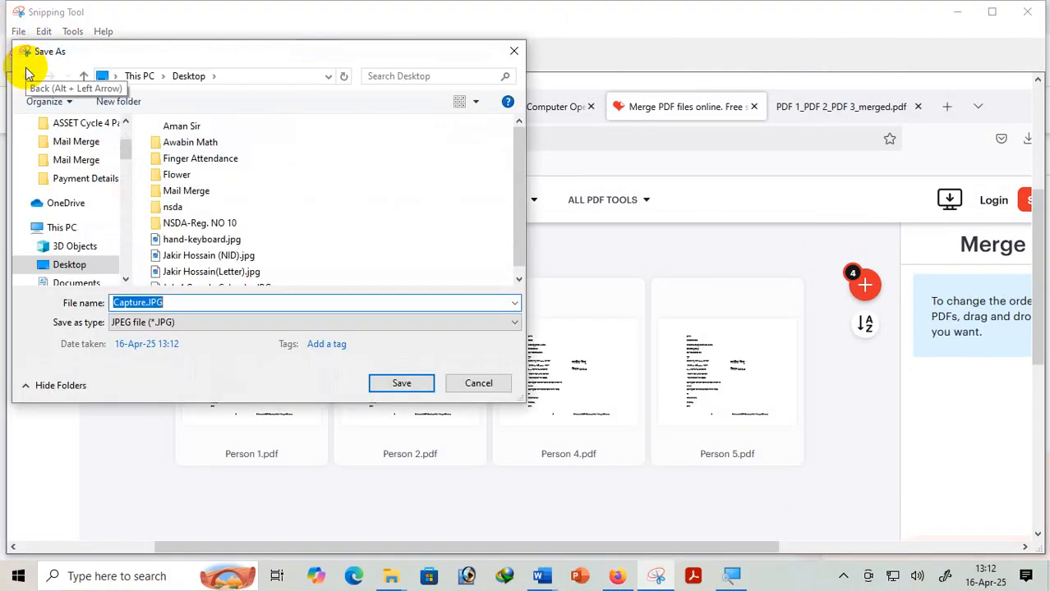
{"action": "double_click", "coordinate": [187, 190]}
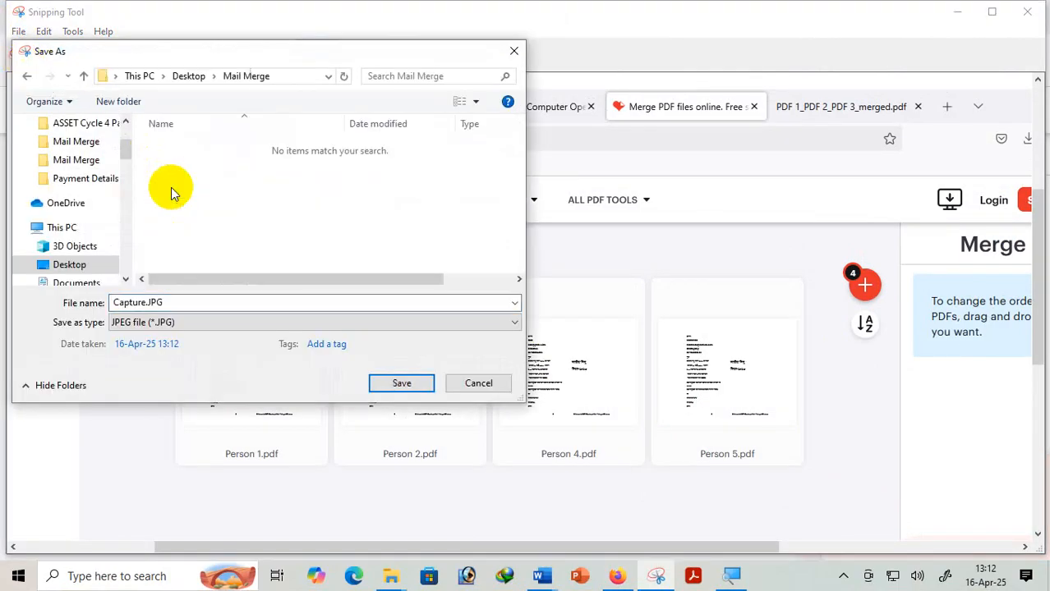
{"action": "left_click", "coordinate": [125, 101]}
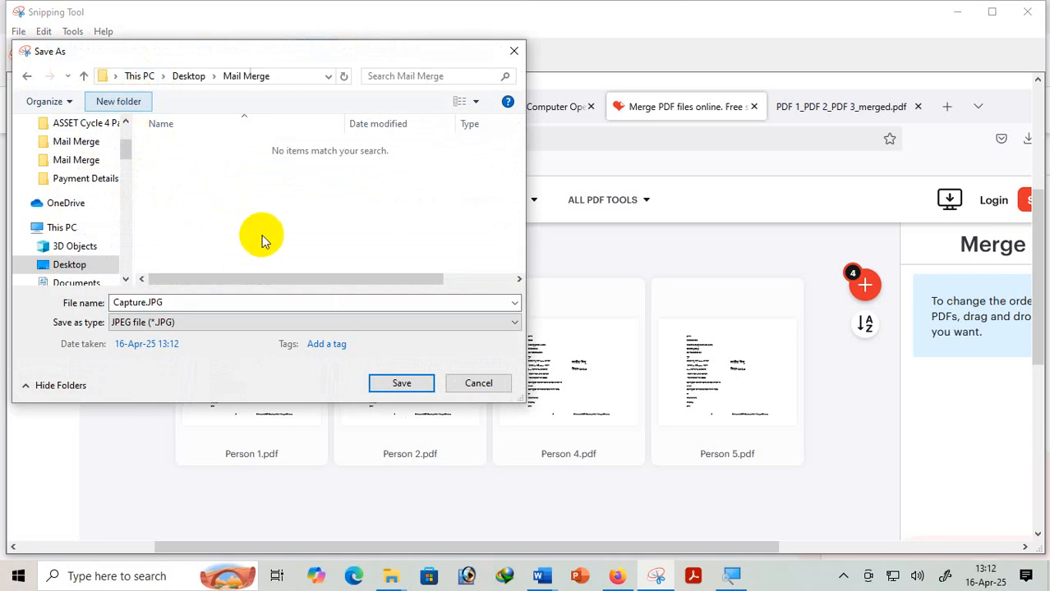
{"action": "type", "text": "JOB 4"}
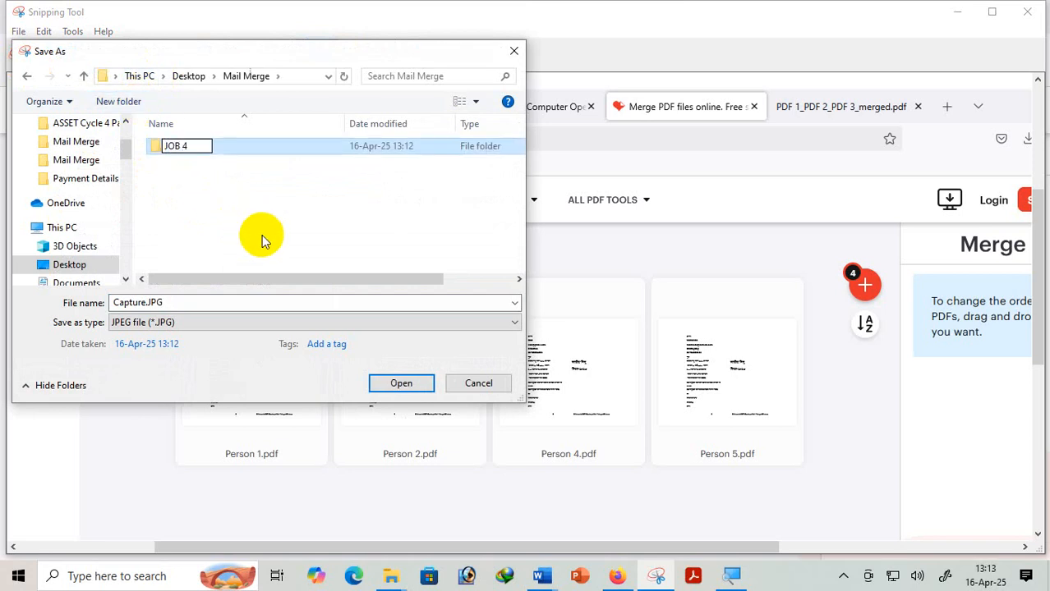
{"action": "key", "text": "Return"}
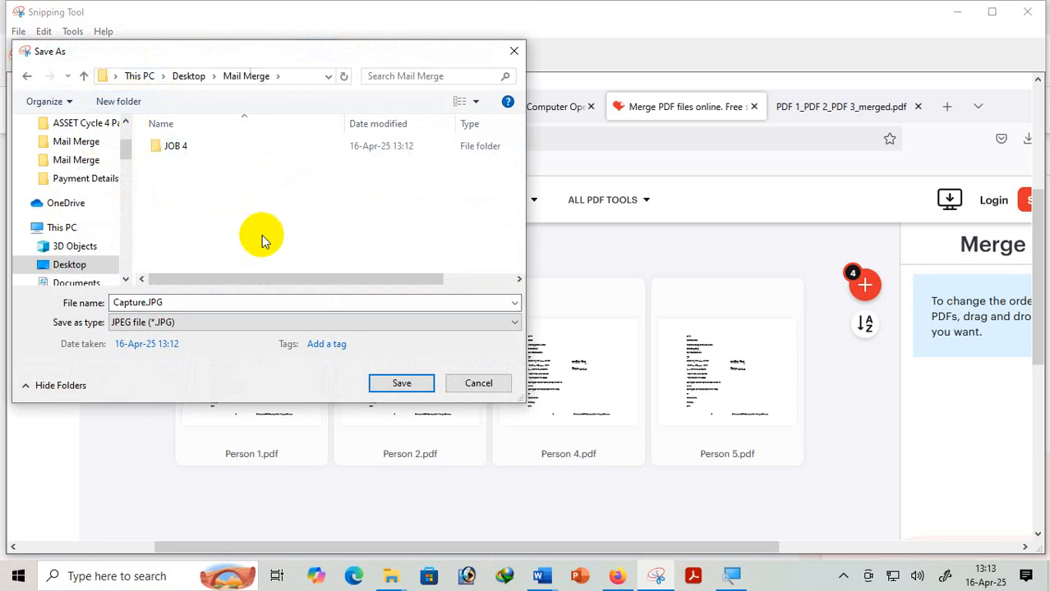
Save the screenshot as a JPEG named Merge PDF in the JOB 4 folder and close the Snipping Tool.
{"action": "double_click", "coordinate": [244, 156]}
{"action": "double_click", "coordinate": [182, 306]}
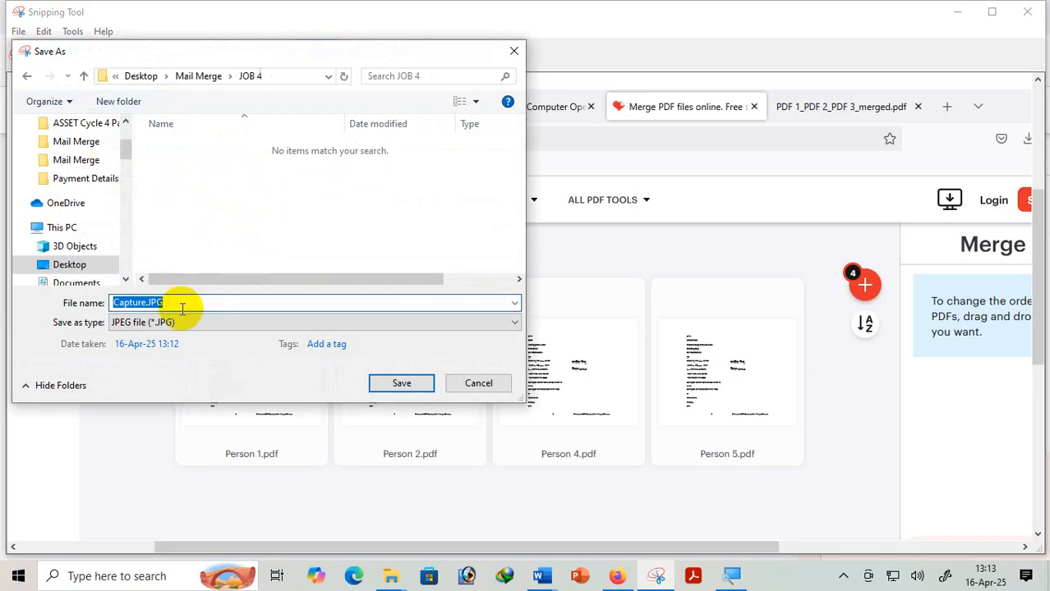
{"action": "type", "text": "Merge PDF"}
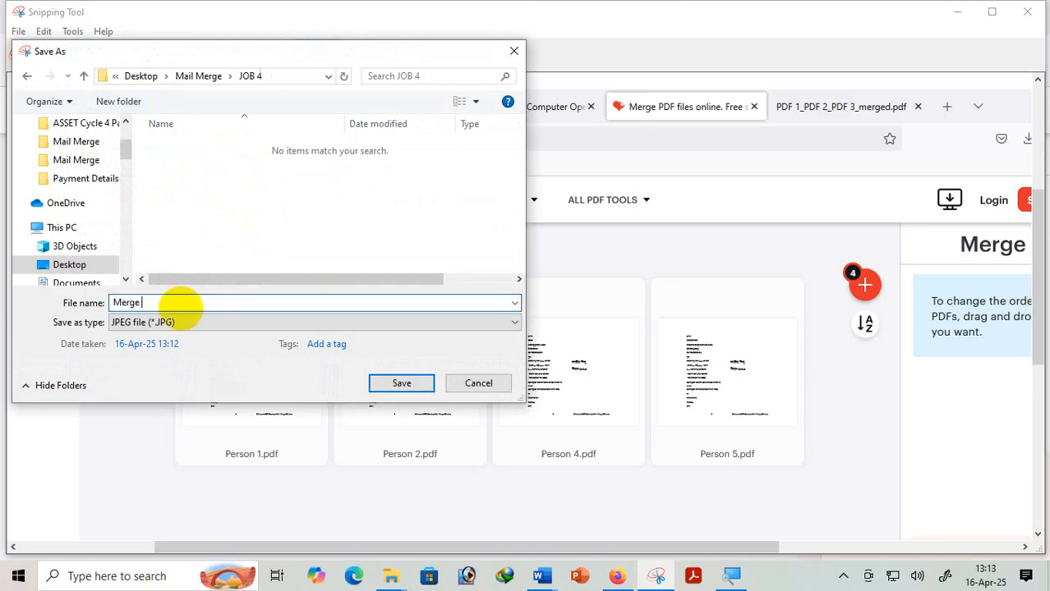
{"action": "left_click", "coordinate": [415, 386]}
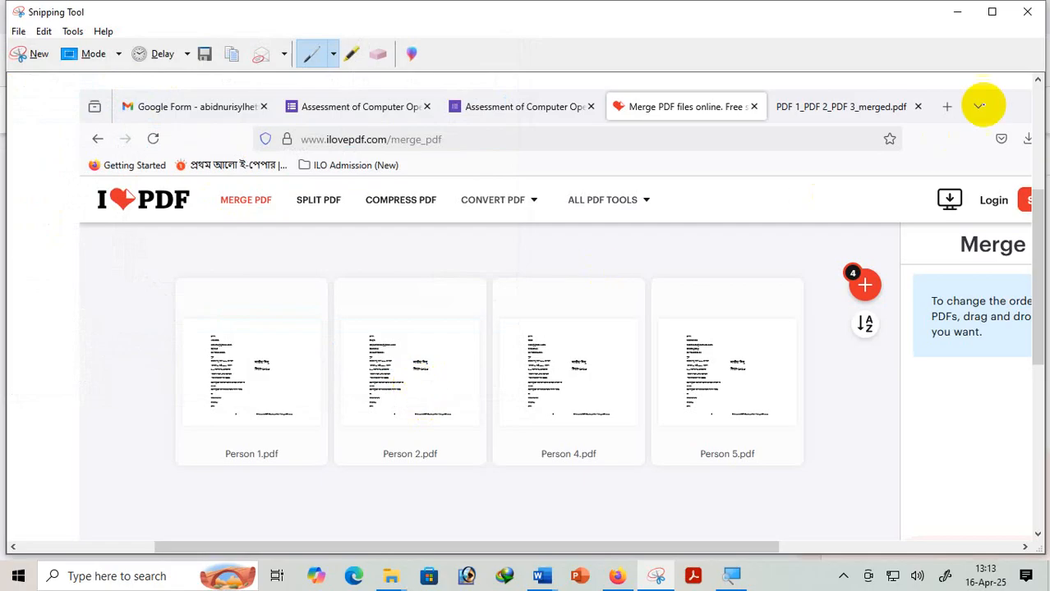
{"action": "left_click", "coordinate": [1027, 12]}
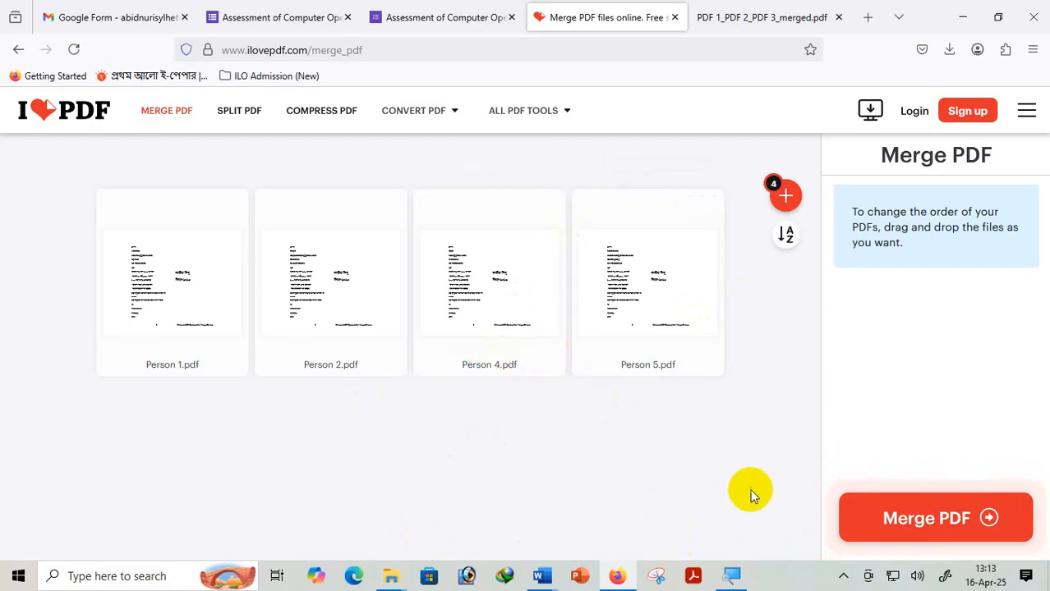
Switch to Word's 4 Internet Sheet Document.docx and review the Document requirements for the single-page PDFs and the merged PDF.
{"action": "mouse_move", "coordinate": [534, 571]}
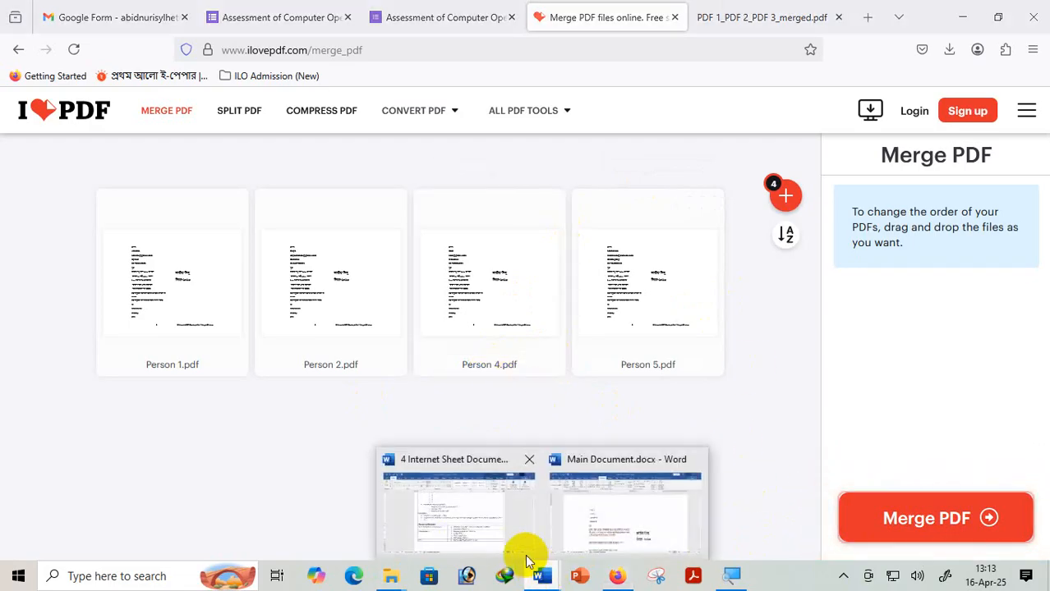
{"action": "left_click", "coordinate": [463, 505]}
{"action": "left_click_drag", "start_coordinate": [329, 335], "coordinate": [277, 296]}
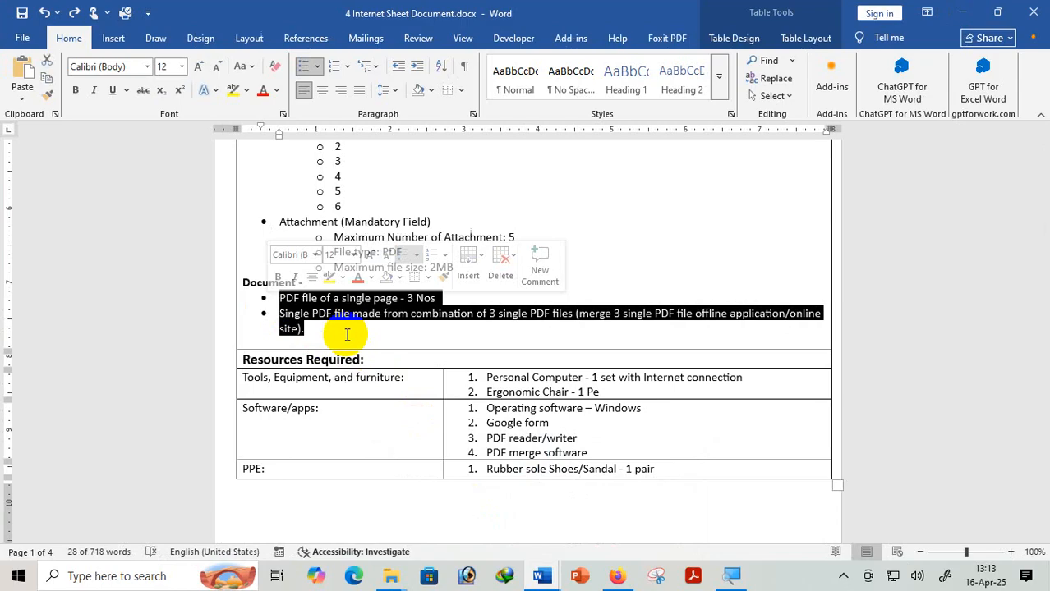
{"action": "left_click", "coordinate": [374, 298]}
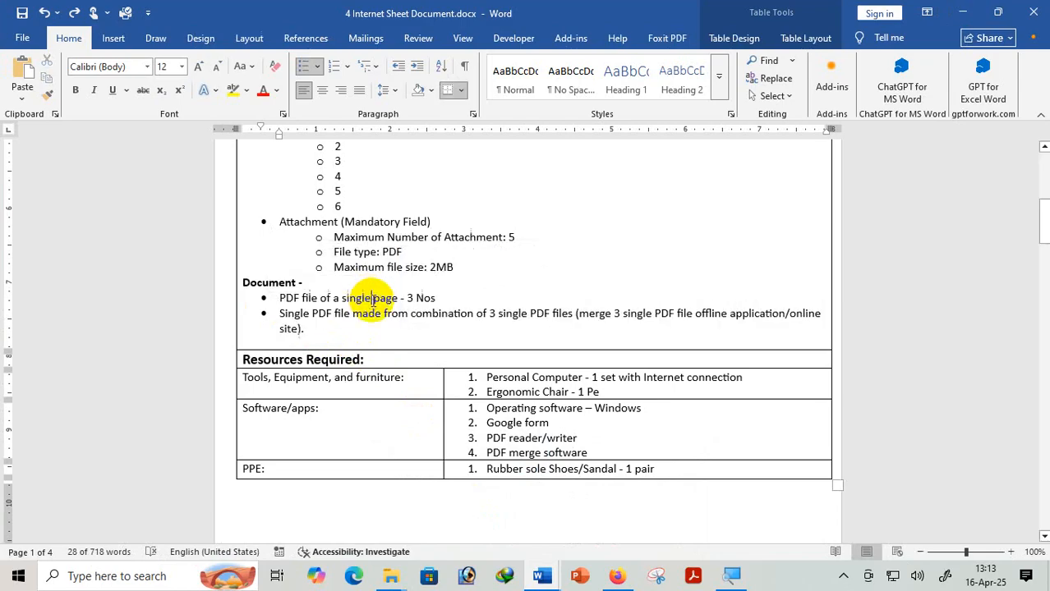
{"action": "left_click_drag", "start_coordinate": [300, 329], "coordinate": [263, 297]}
{"action": "left_click", "coordinate": [293, 317]}
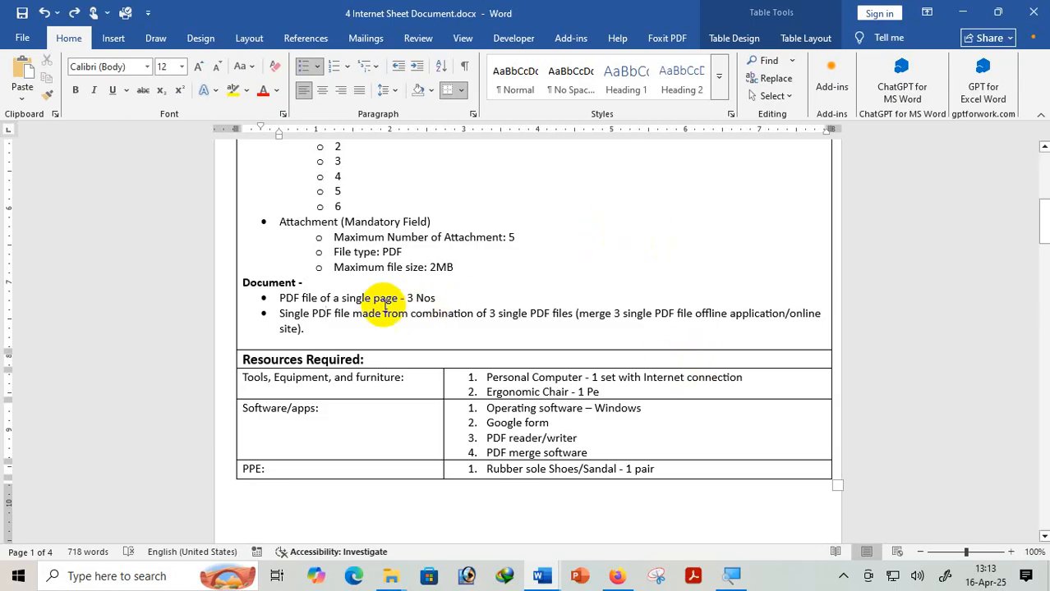
{"action": "left_click", "coordinate": [329, 334]}
{"action": "left_click_drag", "start_coordinate": [330, 333], "coordinate": [262, 270]}
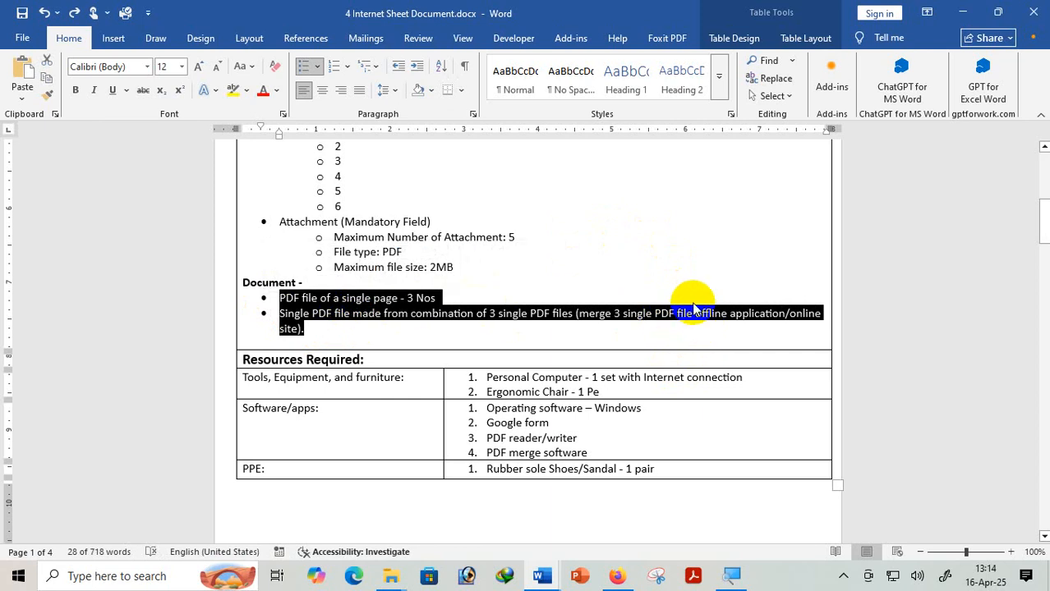
Look through the specification sheet from the start of Job 04.A to the Job 04.B online meeting section.
{"action": "scroll", "coordinate": [685, 313], "scroll_direction": "up", "scroll_amount": 10}
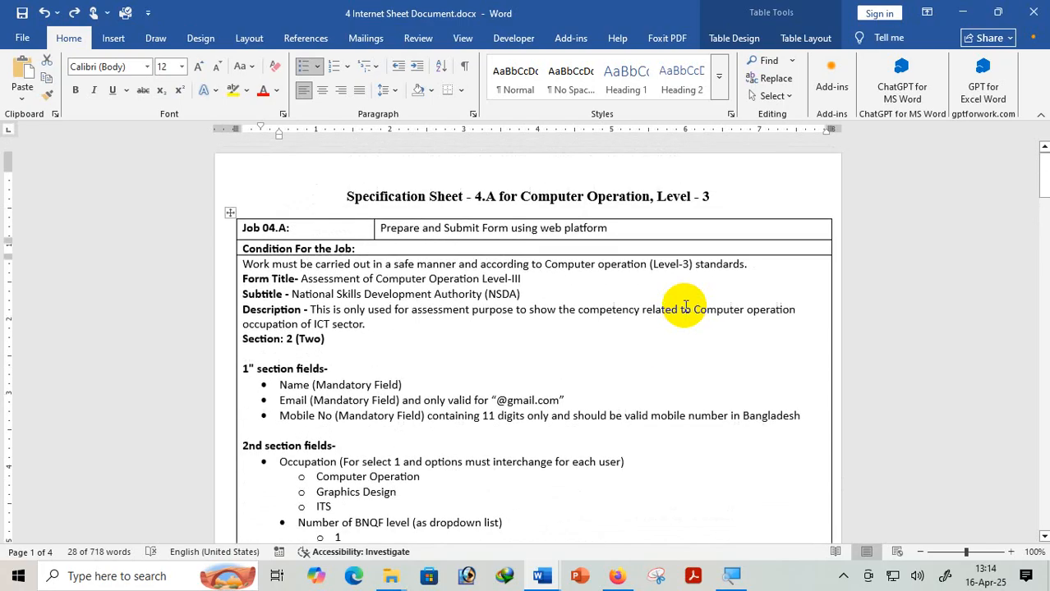
{"action": "scroll", "coordinate": [675, 311], "scroll_direction": "down", "scroll_amount": 13}
{"action": "scroll", "coordinate": [722, 379], "scroll_direction": "down", "scroll_amount": 3}
{"action": "left_click", "coordinate": [842, 575]}
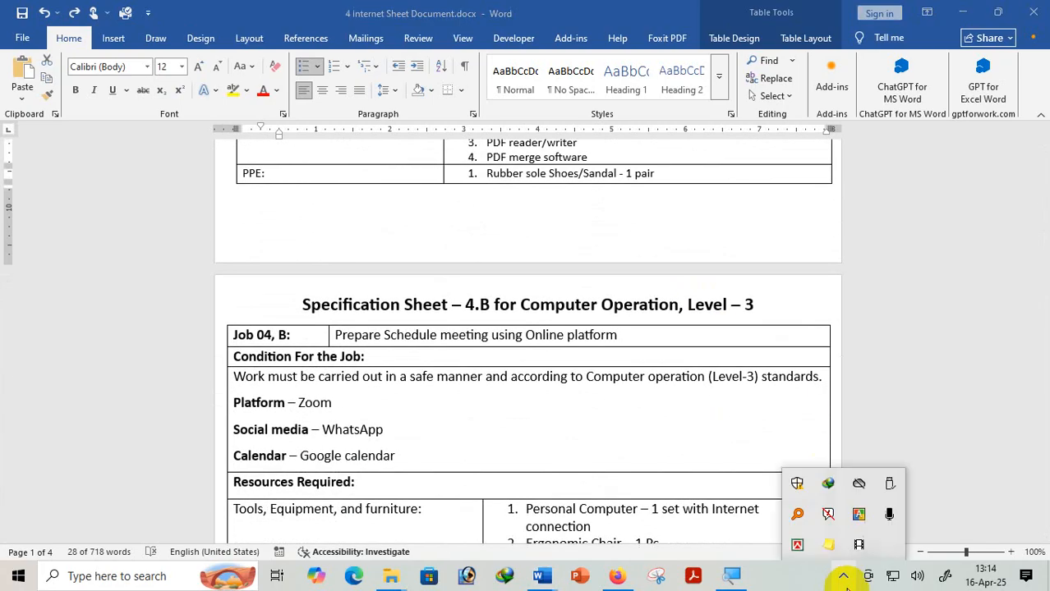